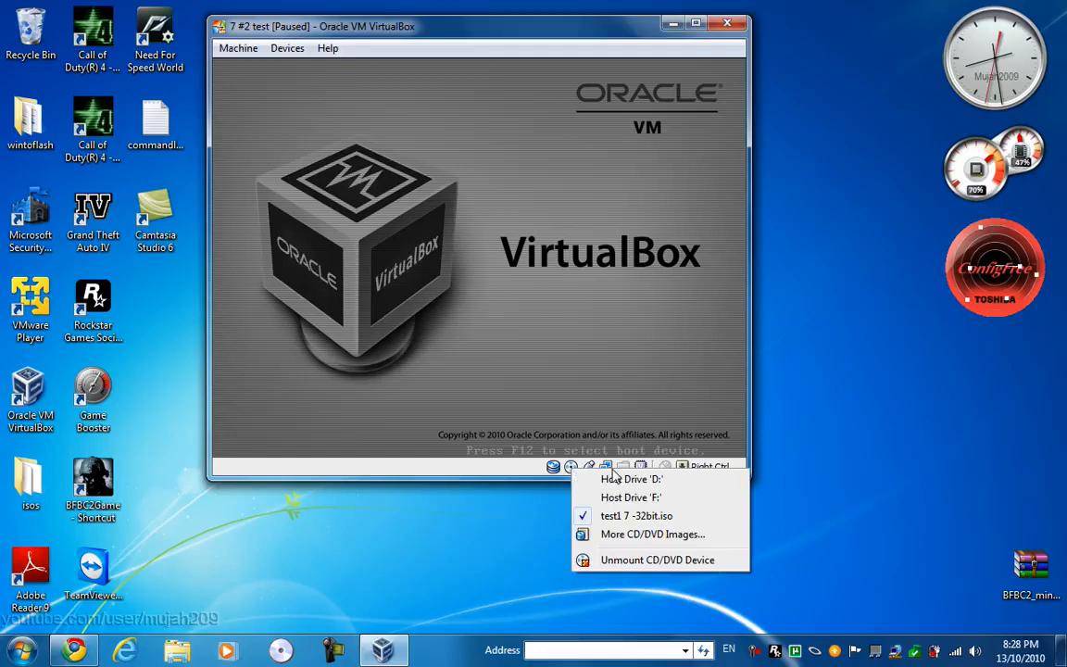
# Step: Resume the paused 7 #2 test virtual machine and reposition its window on the desktop
pyautogui.click(475, 439)
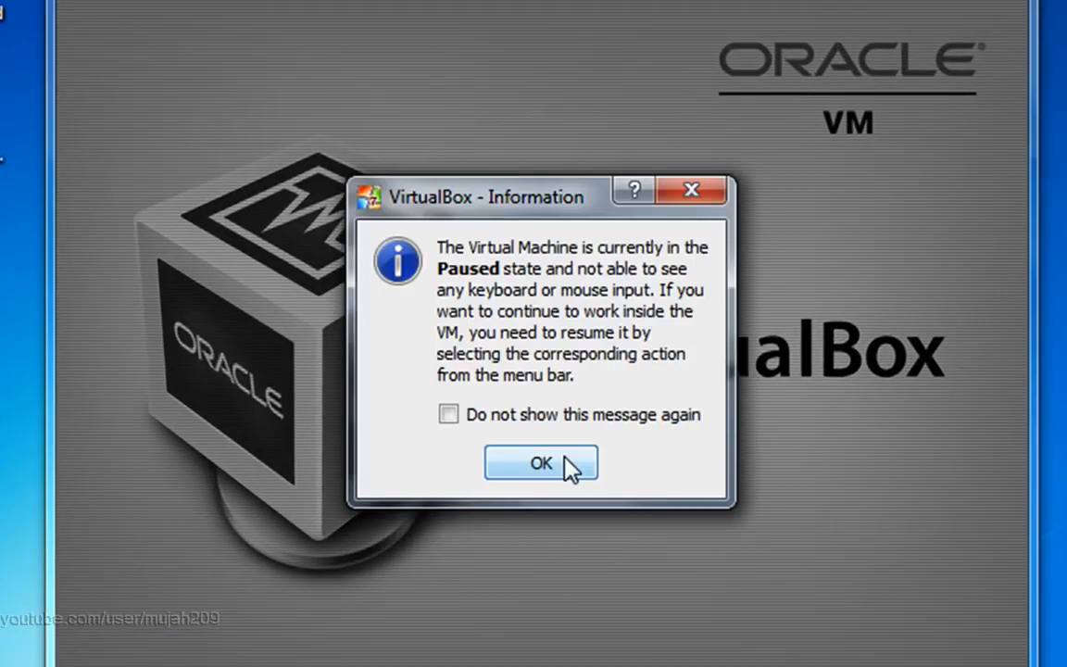
pyautogui.click(567, 466)
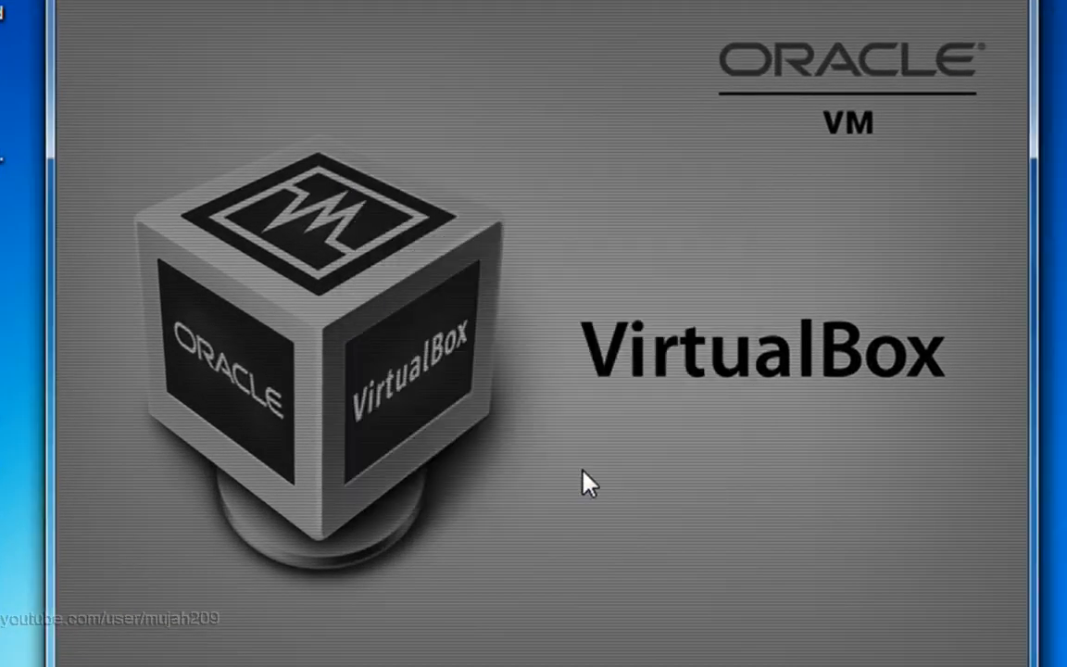
pyautogui.click(96, 2)
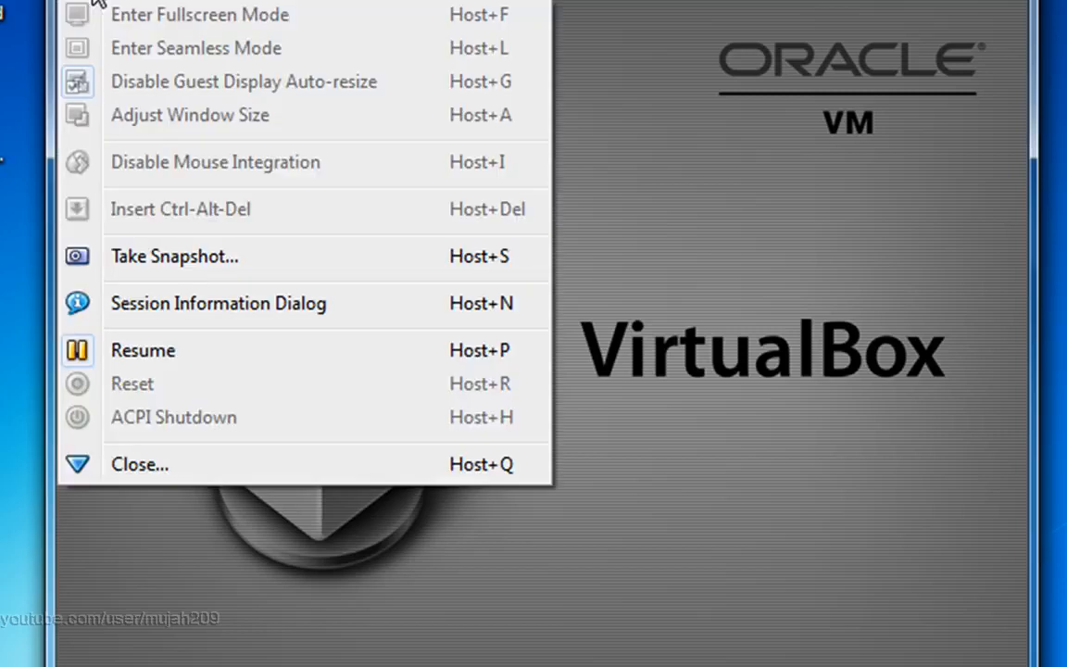
pyautogui.click(170, 364)
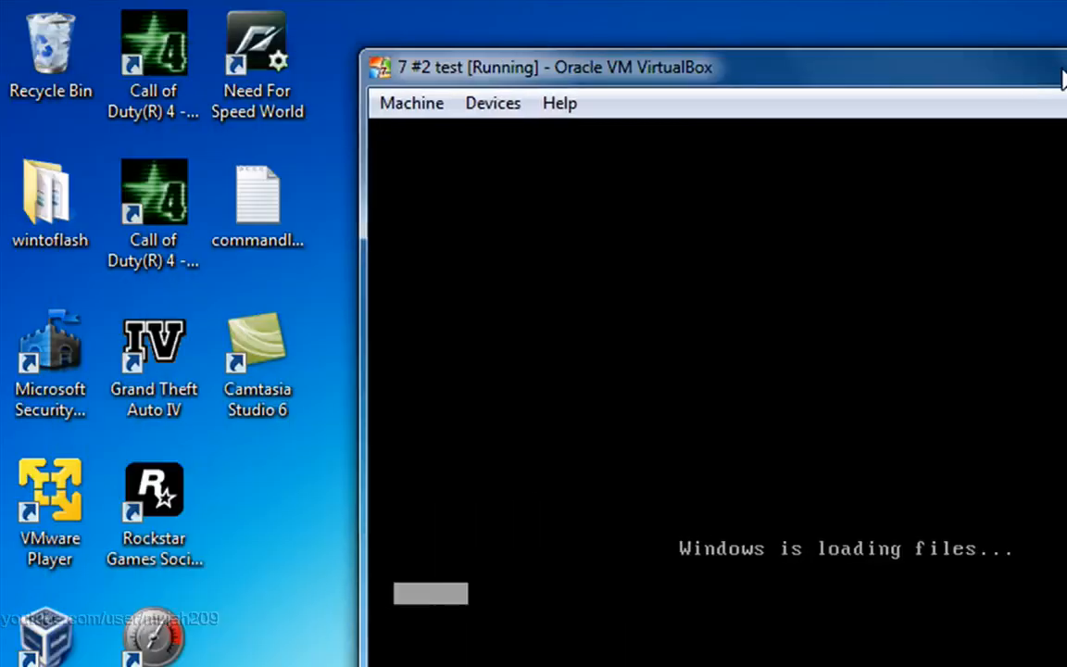
pyautogui.moveTo(1064, 79); pyautogui.dragTo(946, 104)
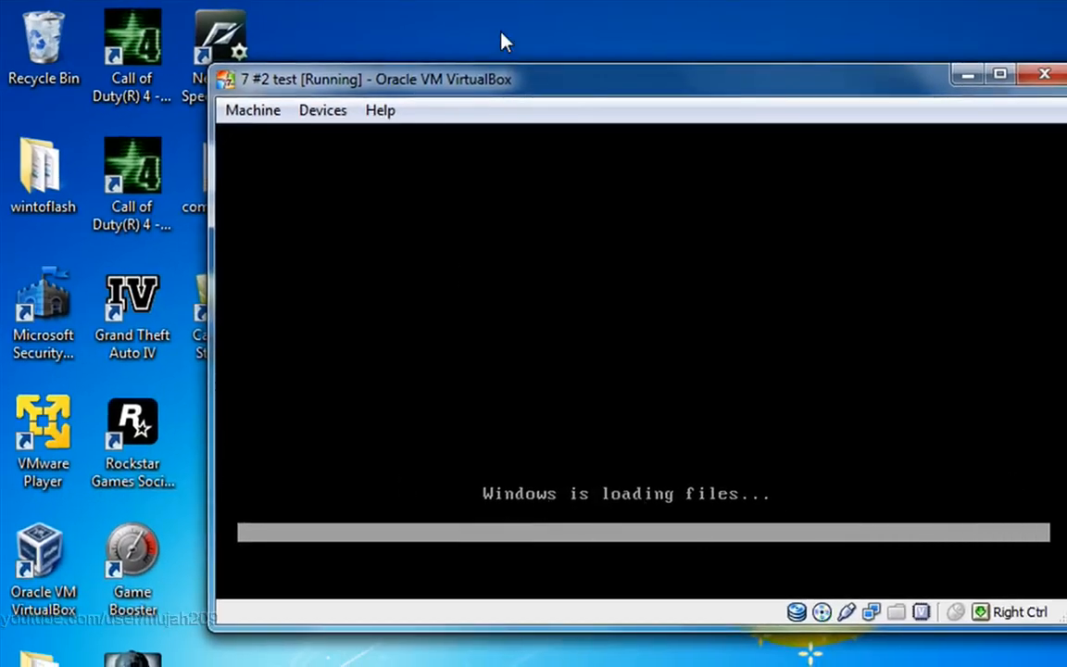
pyautogui.doubleClick(627, 89)
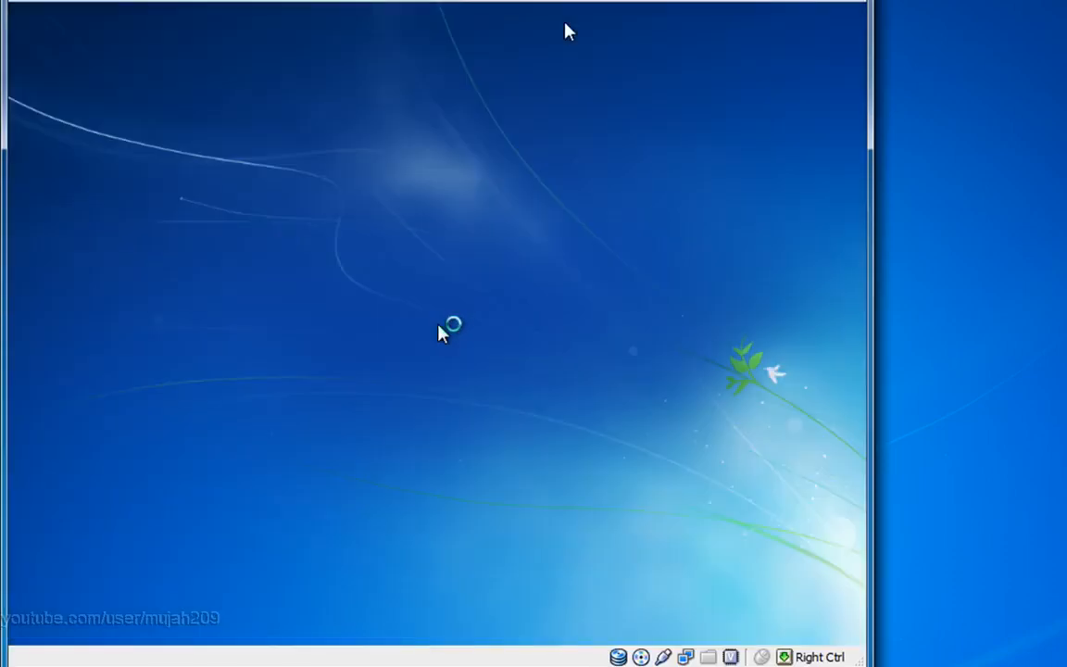
# Step: Choose English as the setup language and continue with English, English (United States) format and the US keyboard
pyautogui.click(630, 346)
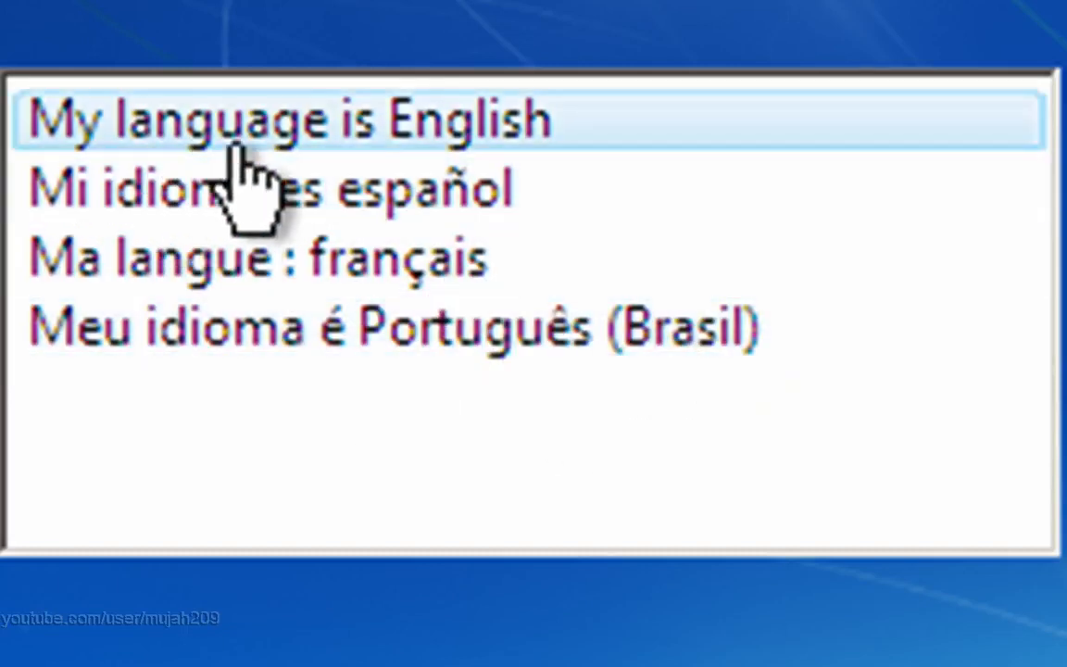
pyautogui.click(549, 139)
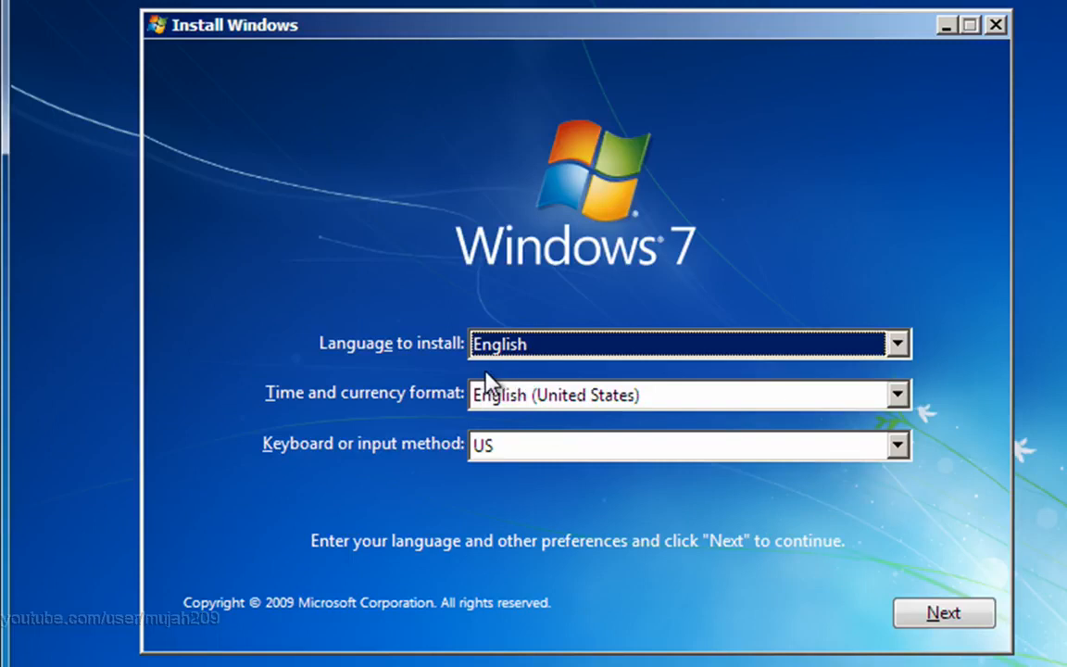
pyautogui.click(906, 354)
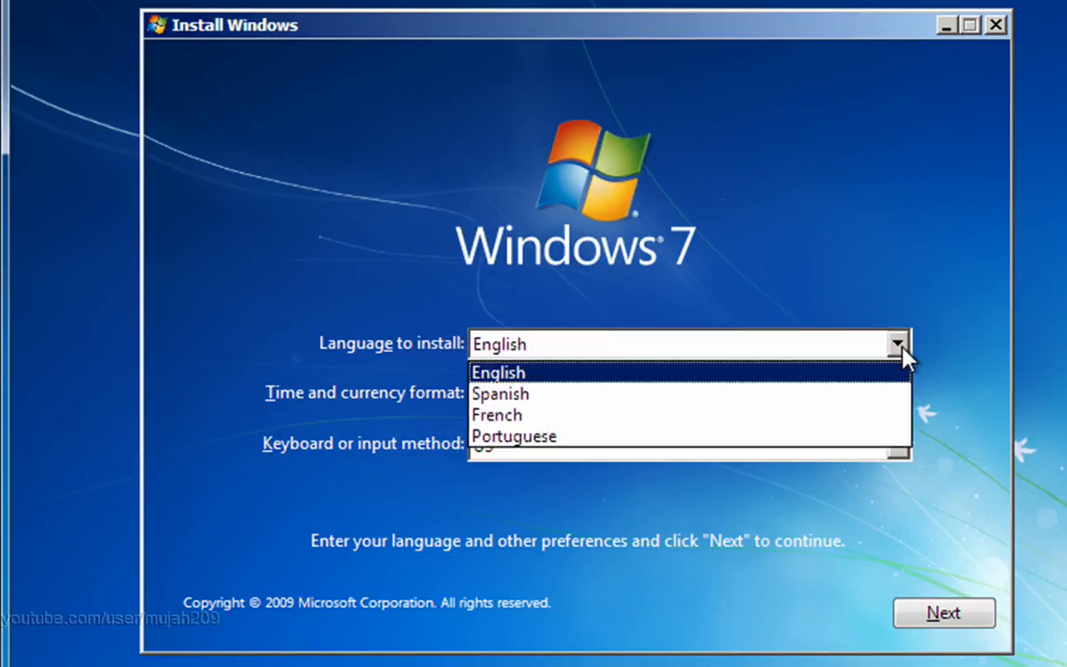
pyautogui.click(902, 353)
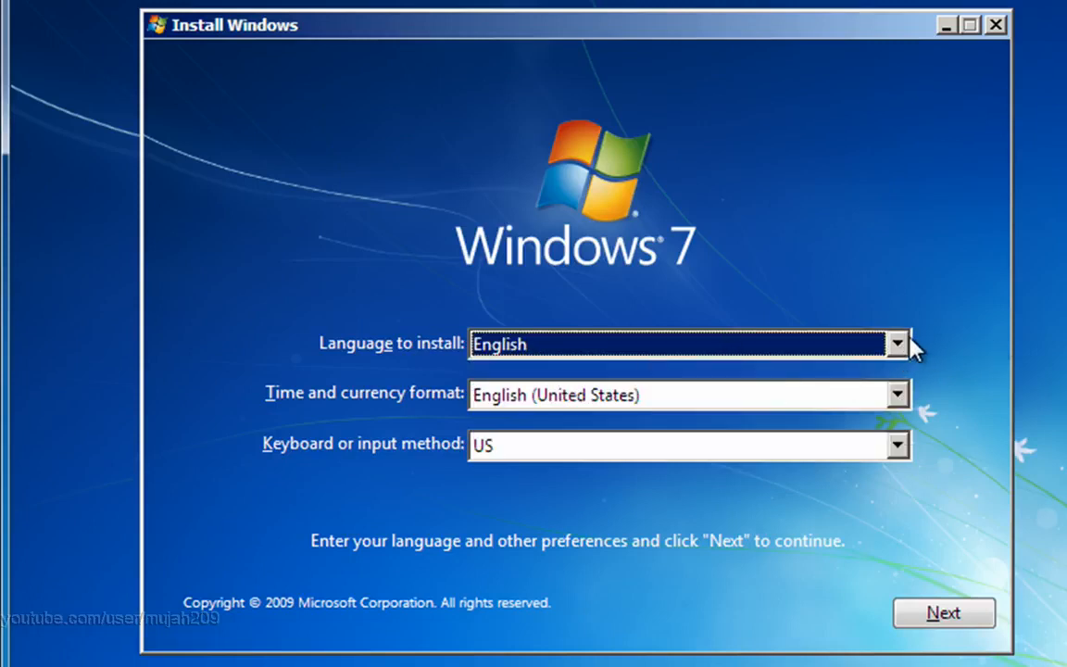
pyautogui.click(908, 346)
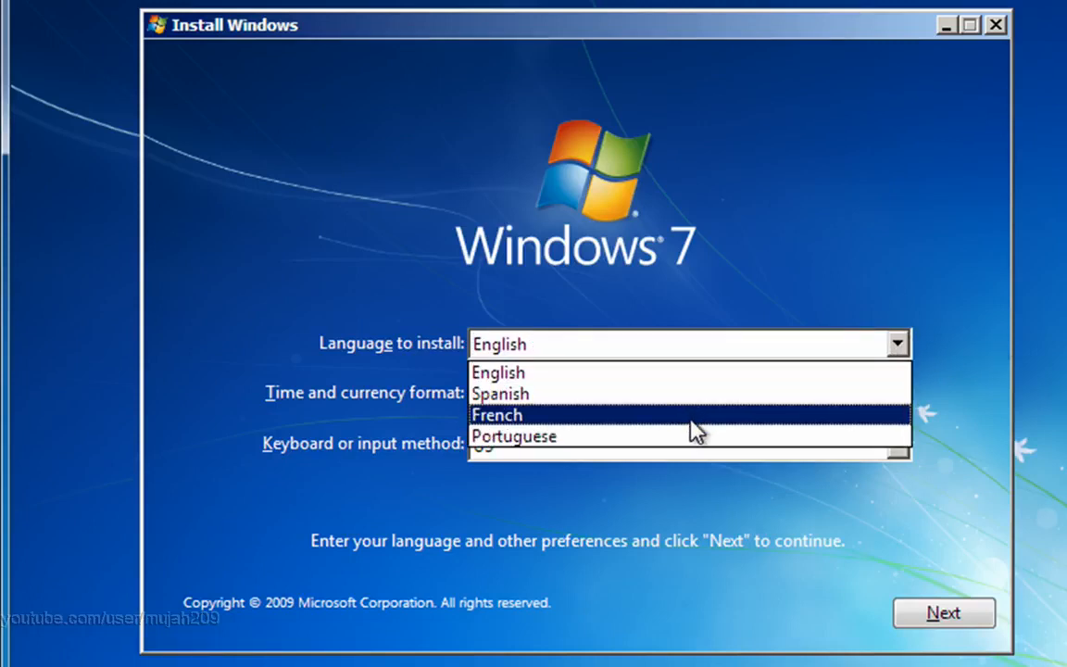
pyautogui.click(854, 212)
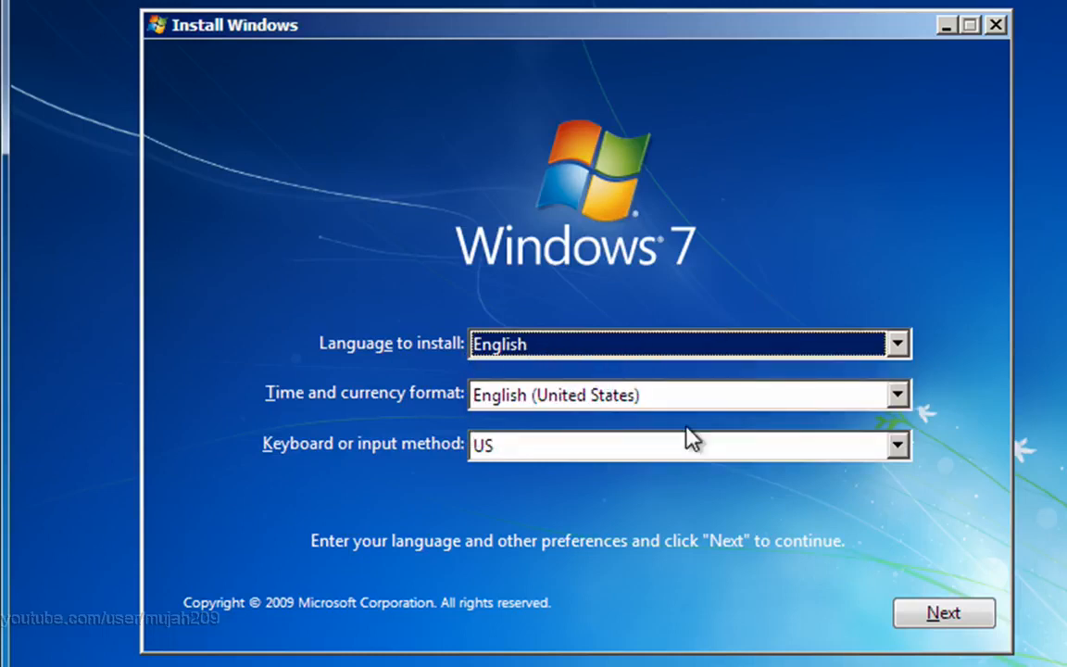
pyautogui.click(960, 613)
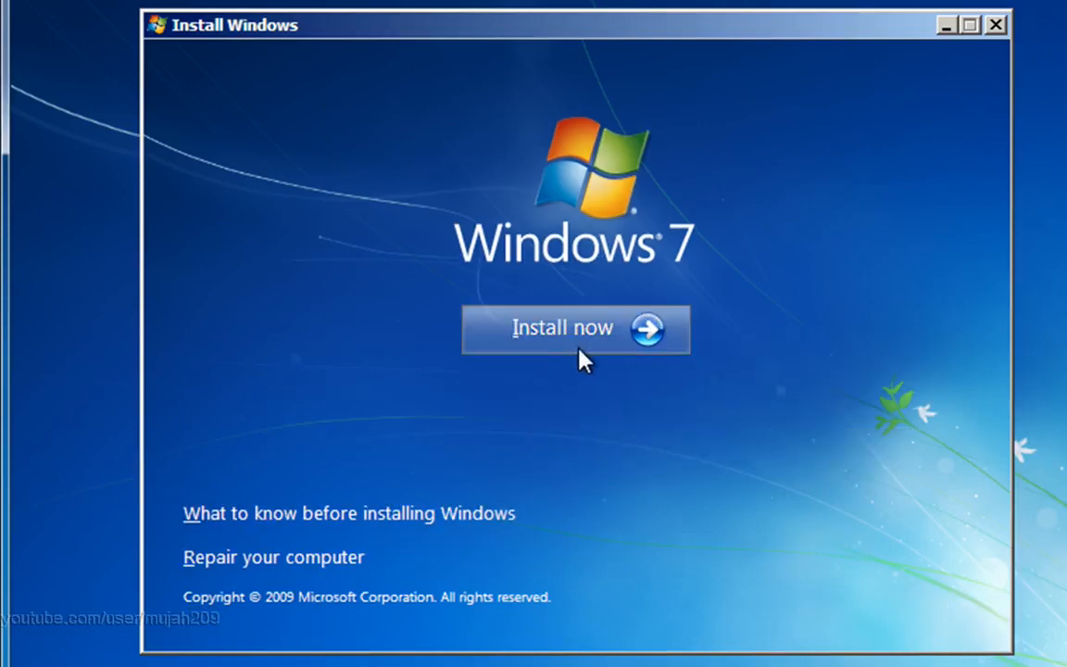
# Step: Start the Windows installation and choose Windows 7 Ultimate x86 as the operating system to install
pyautogui.click(579, 355)
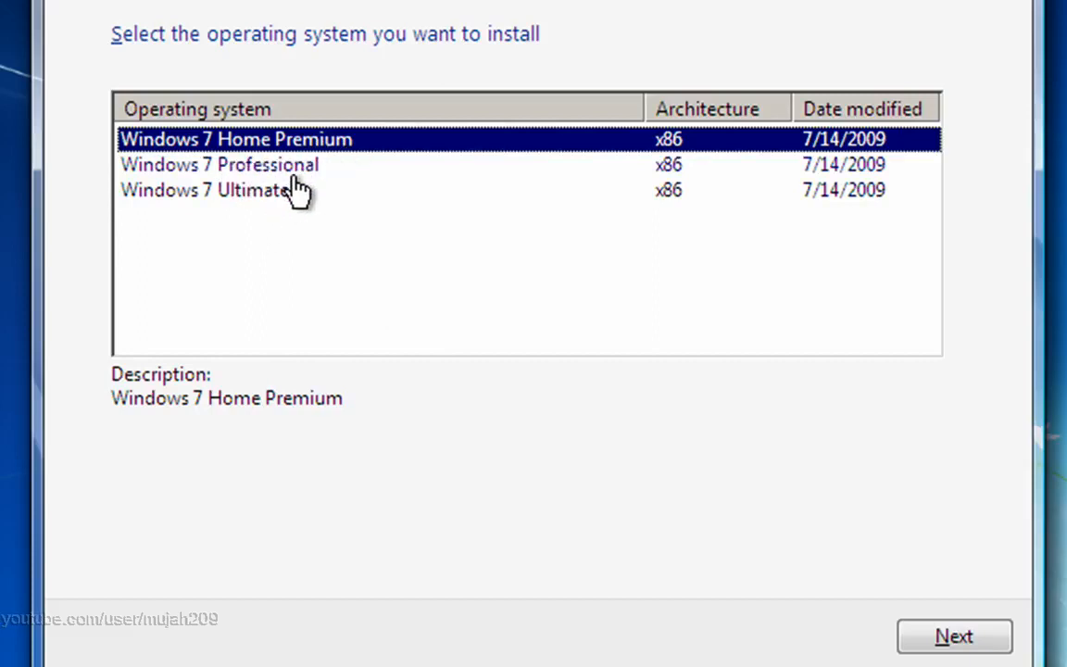
pyautogui.click(215, 187)
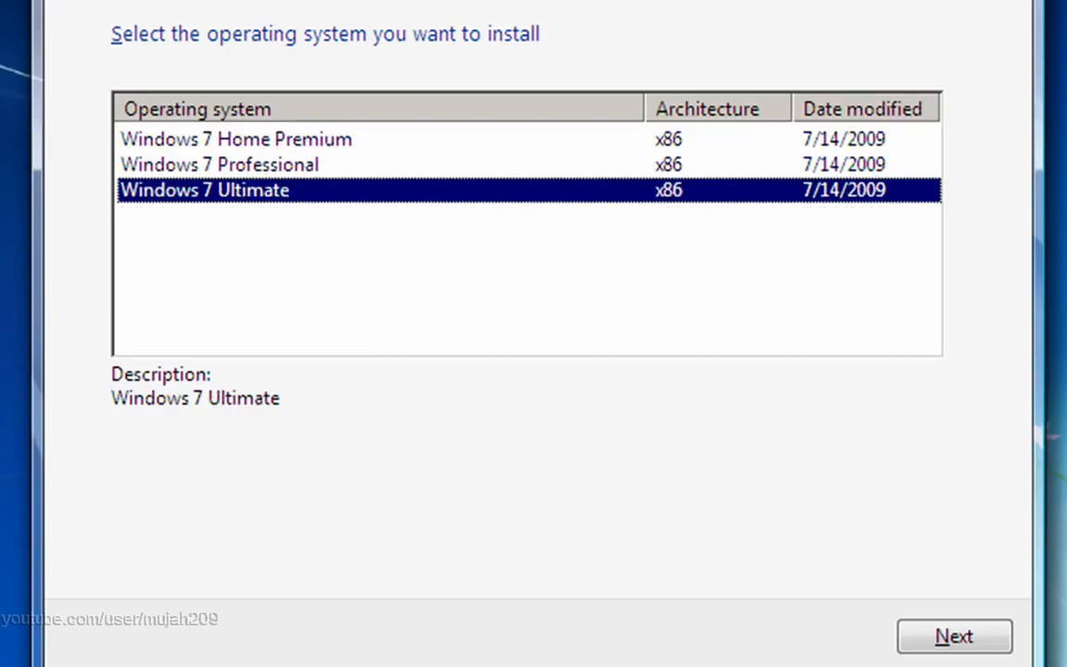
pyautogui.click(970, 636)
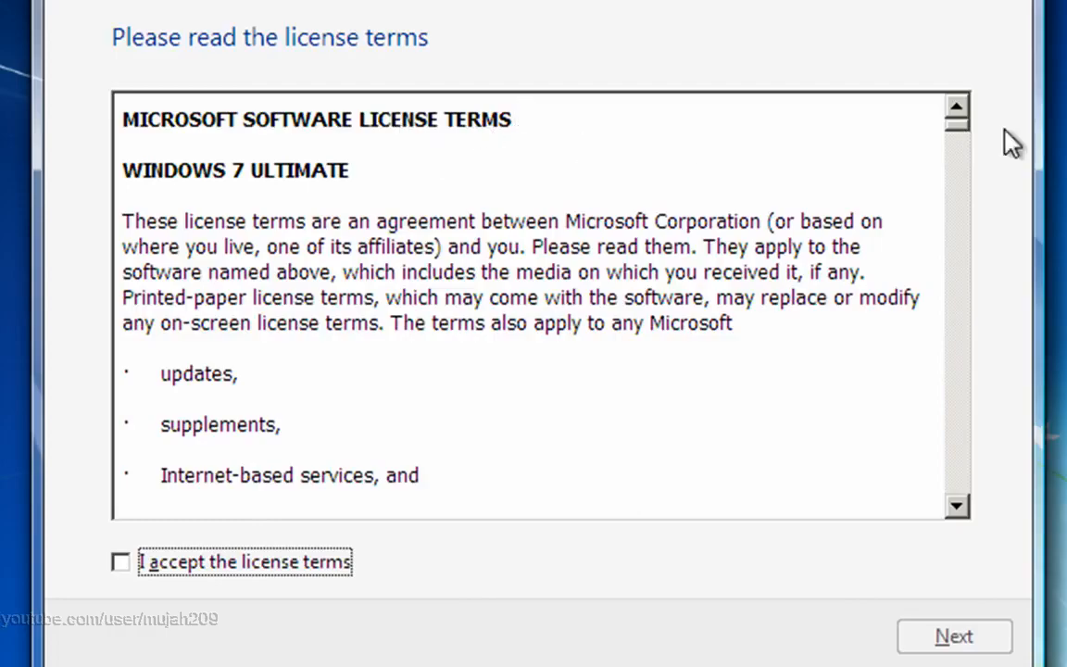
# Step: Accept the Windows 7 Ultimate license terms and choose the Custom (advanced) installation type
pyautogui.moveTo(957, 135); pyautogui.dragTo(920, 125)
pyautogui.click(120, 565)
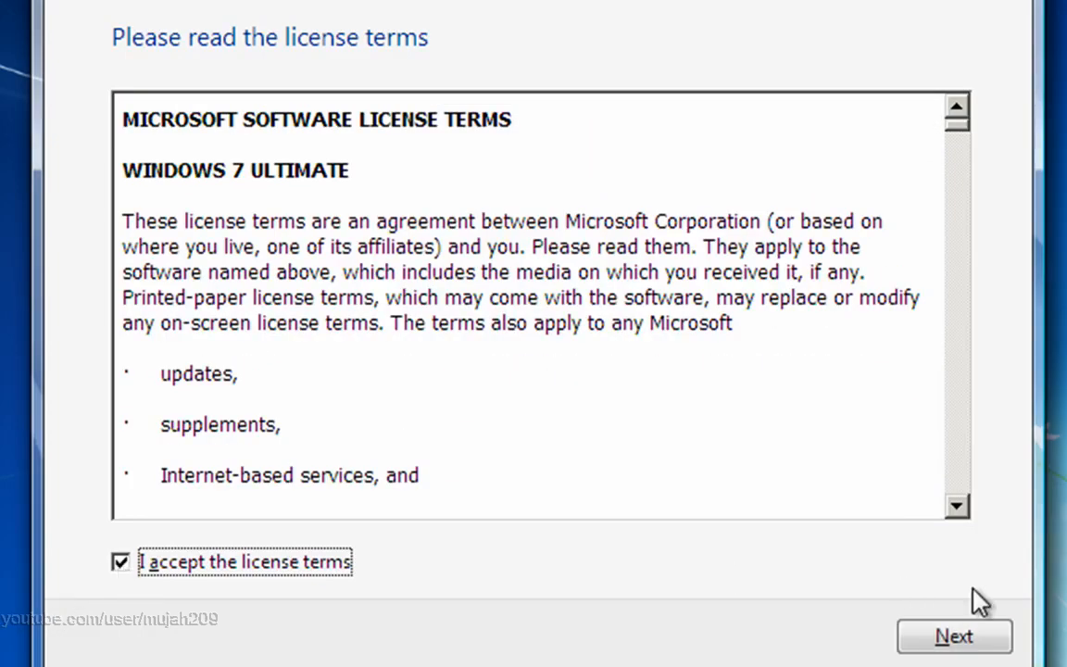
pyautogui.click(962, 638)
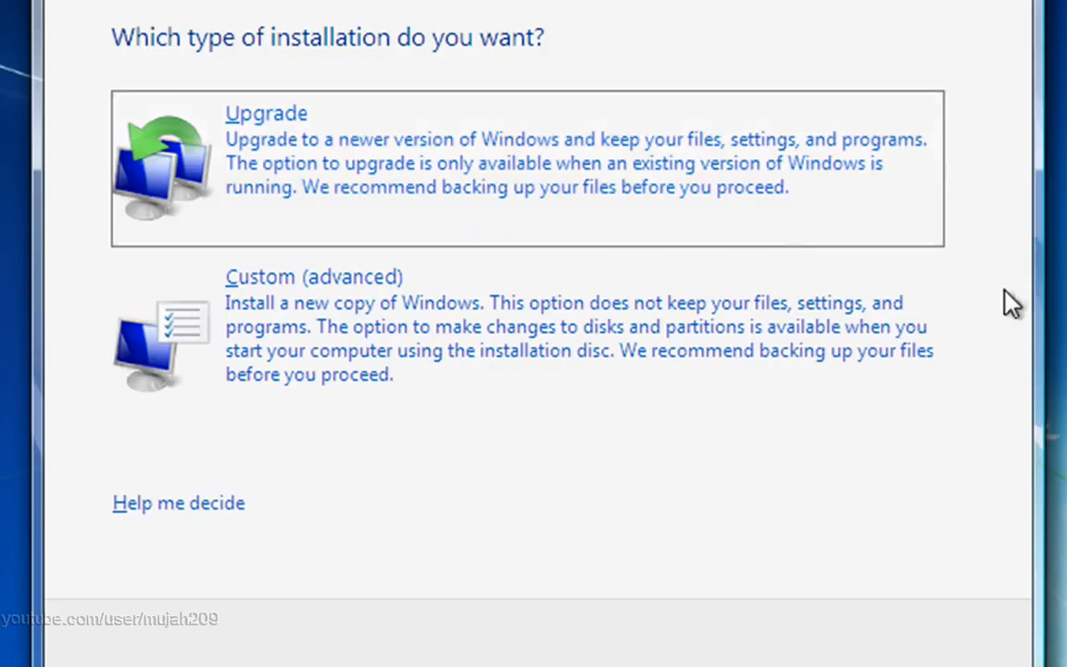
pyautogui.click(442, 325)
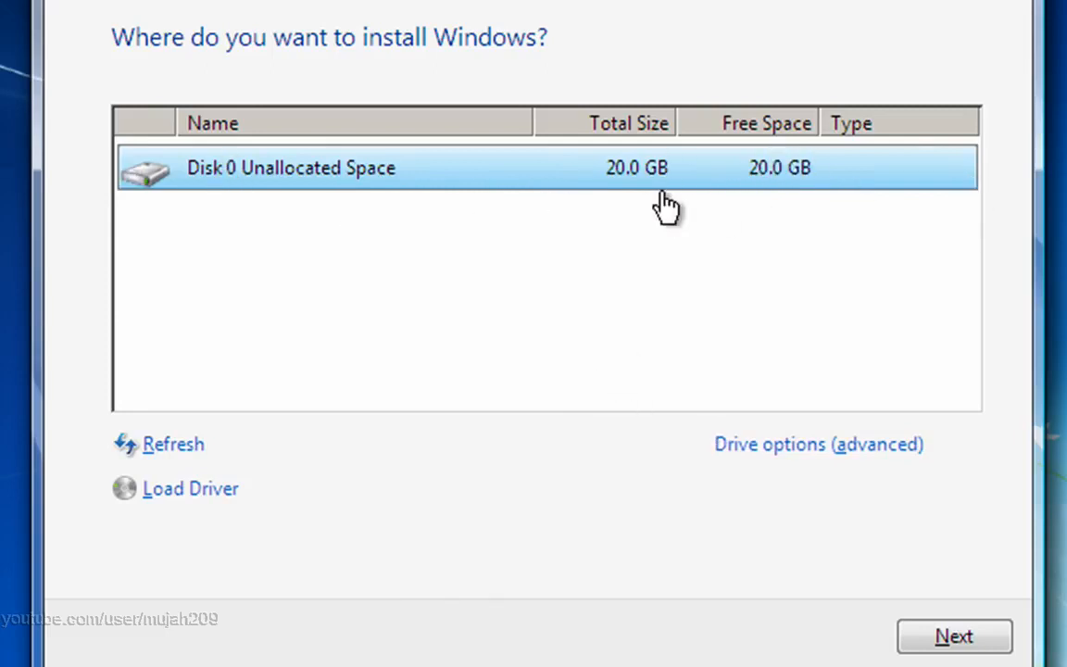
# Step: Create a new 20480 MB partition from the unallocated space on Disk 0, allowing additional system partitions
pyautogui.click(783, 452)
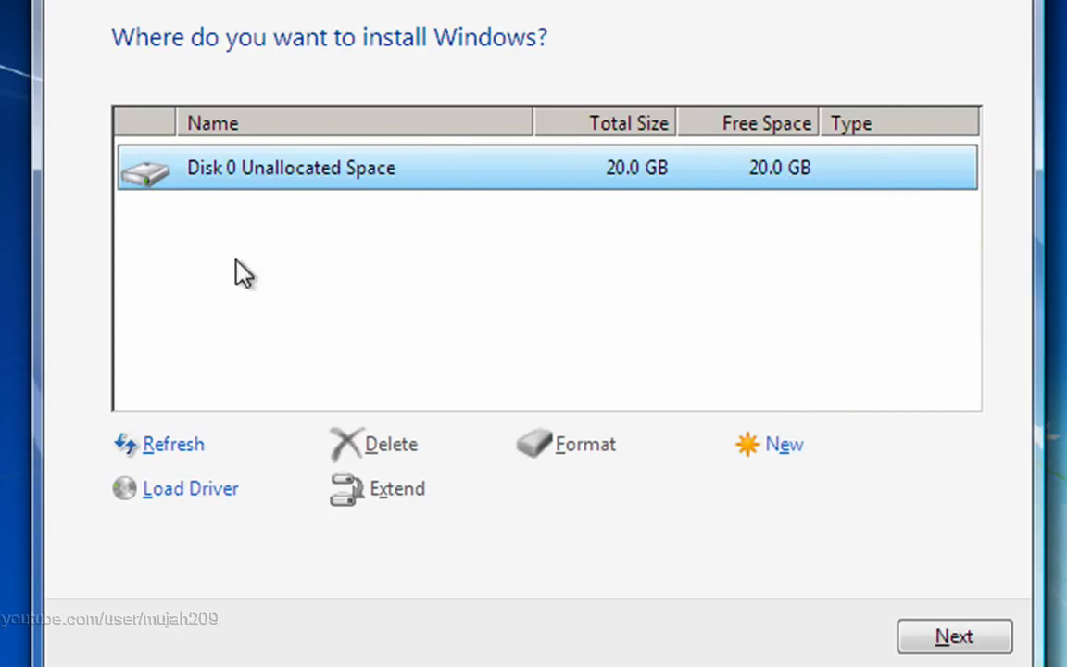
pyautogui.click(783, 447)
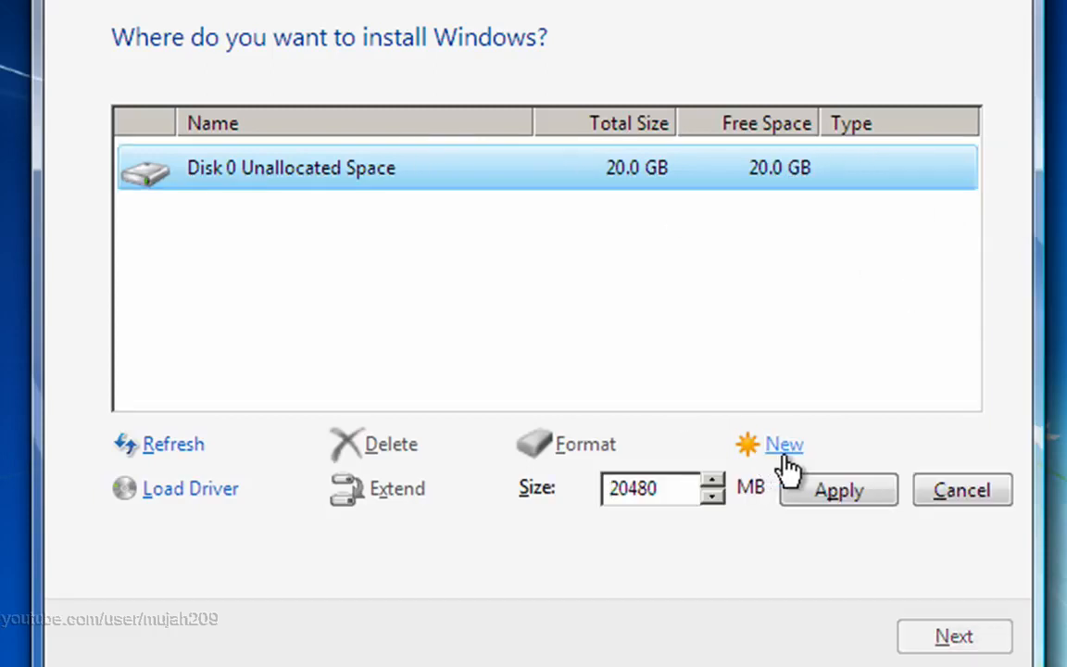
pyautogui.click(720, 479)
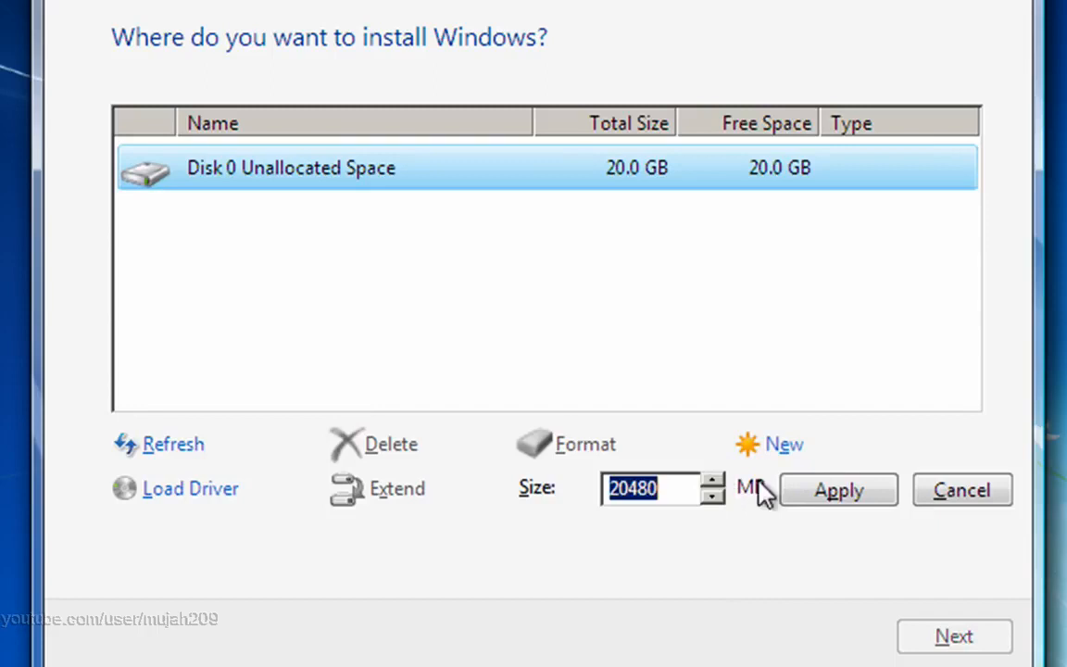
pyautogui.click(817, 493)
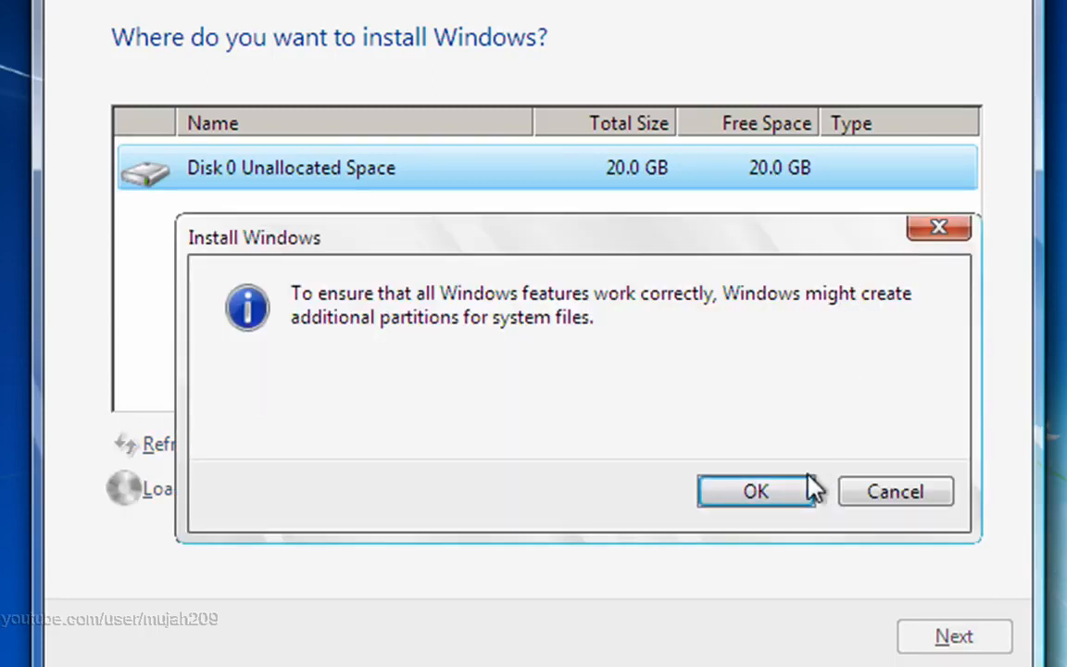
pyautogui.click(789, 488)
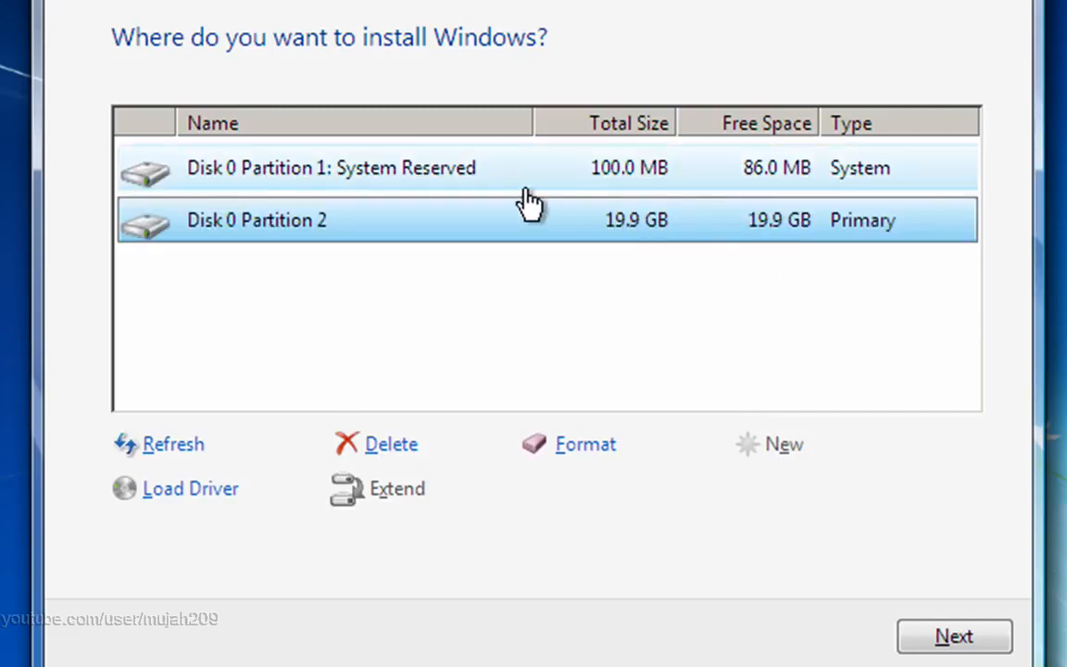
# Step: Select Disk 0 Partition 2 as the destination and start installing Windows on it
pyautogui.click(469, 186)
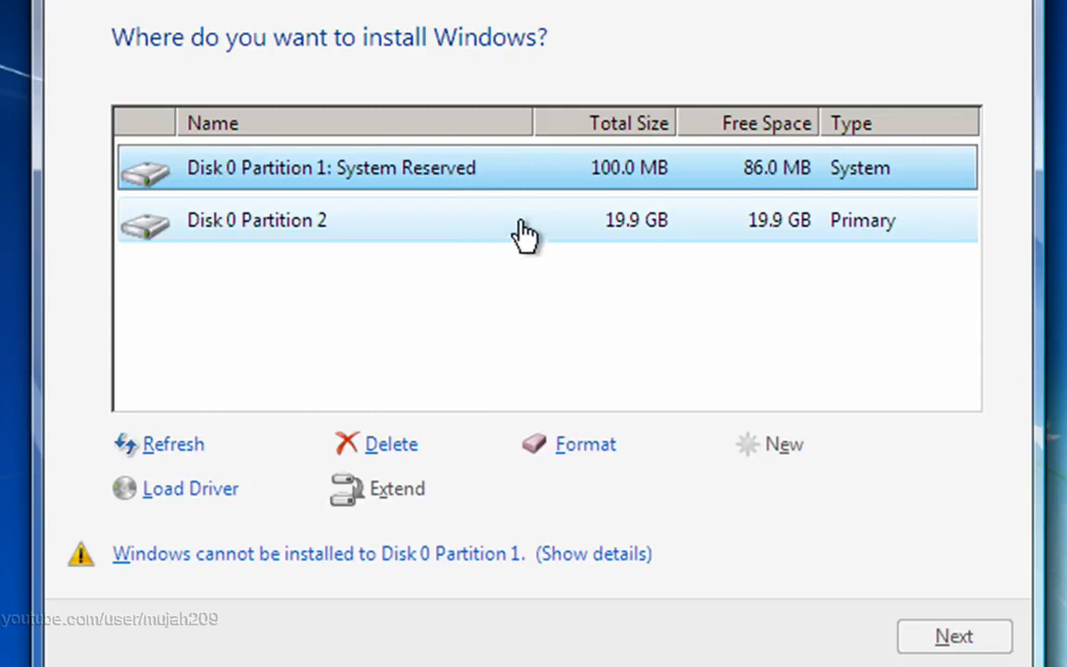
pyautogui.click(639, 227)
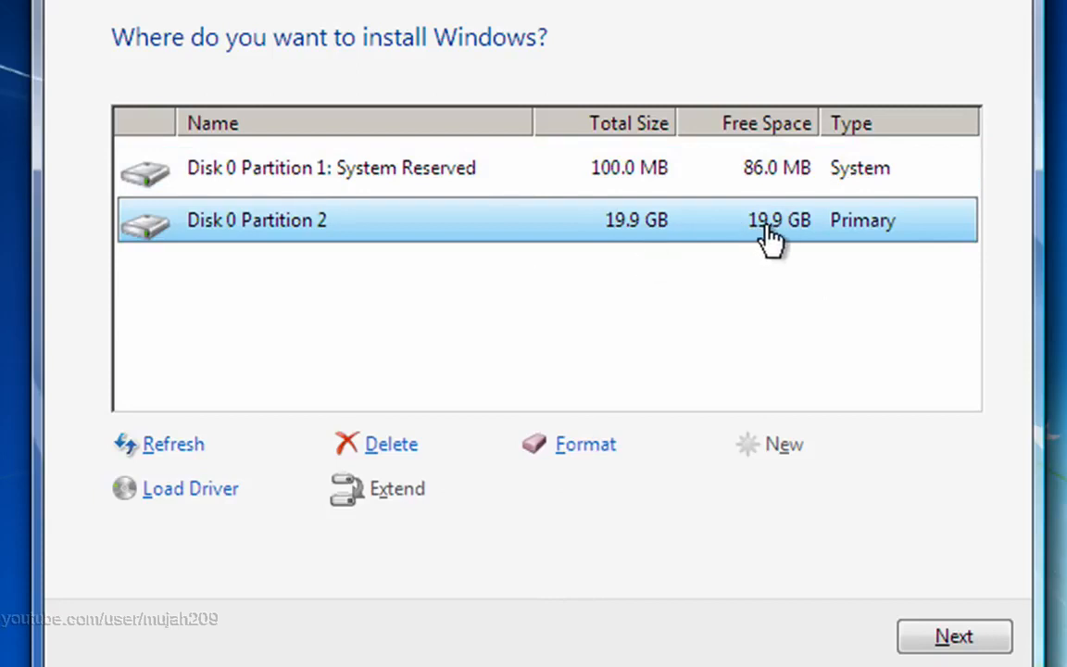
pyautogui.click(963, 639)
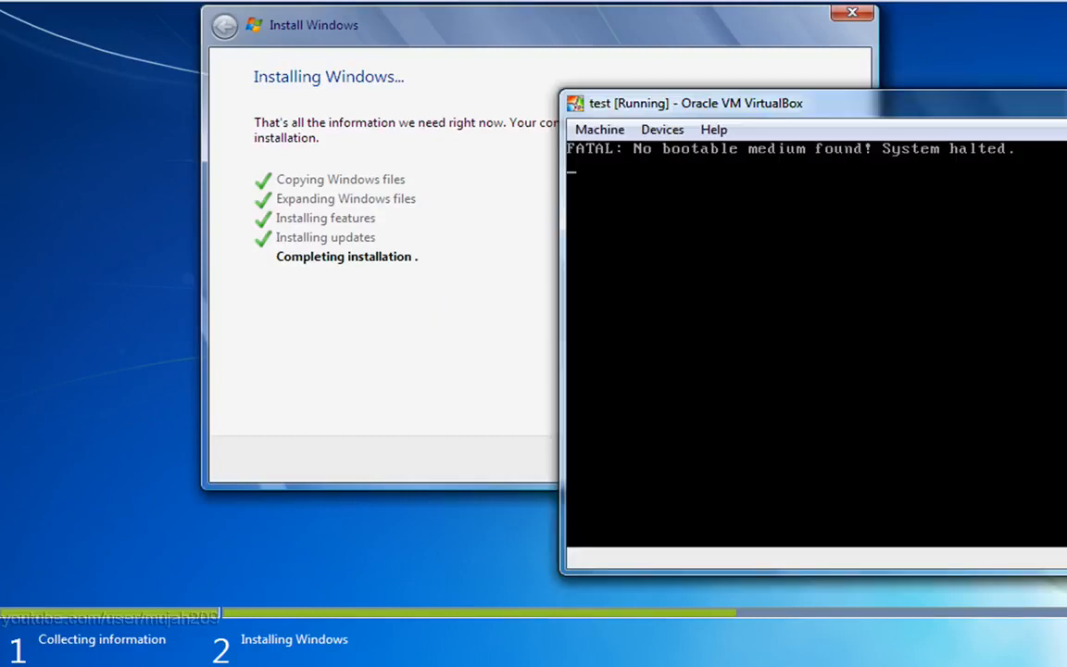
# Step: Reposition the window of the virtual machine named test and open its machine commands
pyautogui.moveTo(1032, 103); pyautogui.dragTo(788, 93)
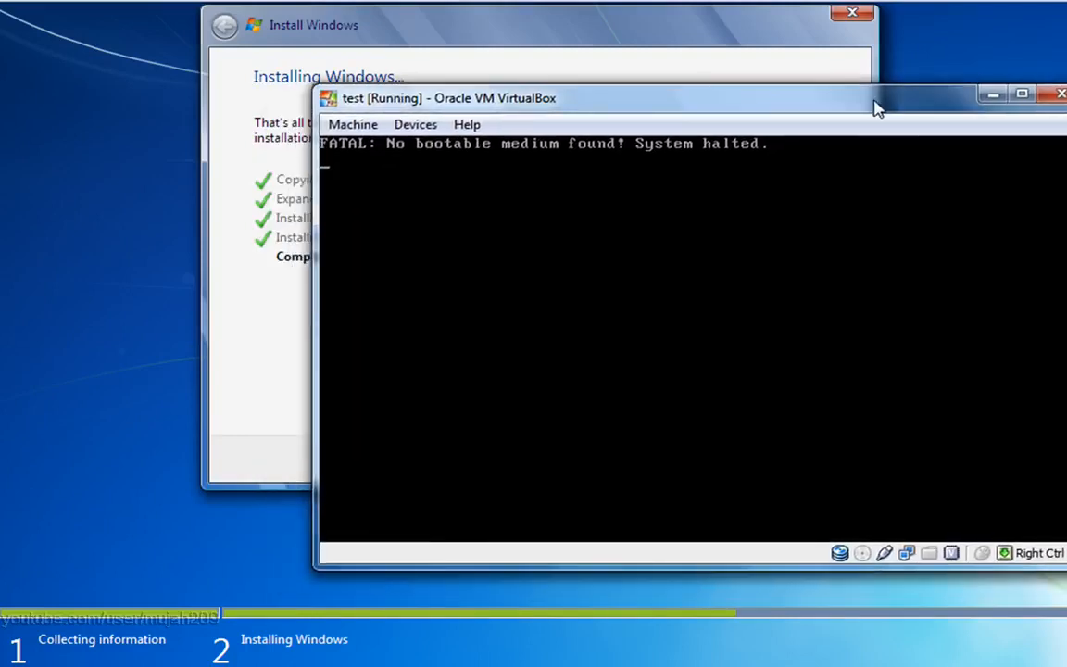
pyautogui.click(353, 124)
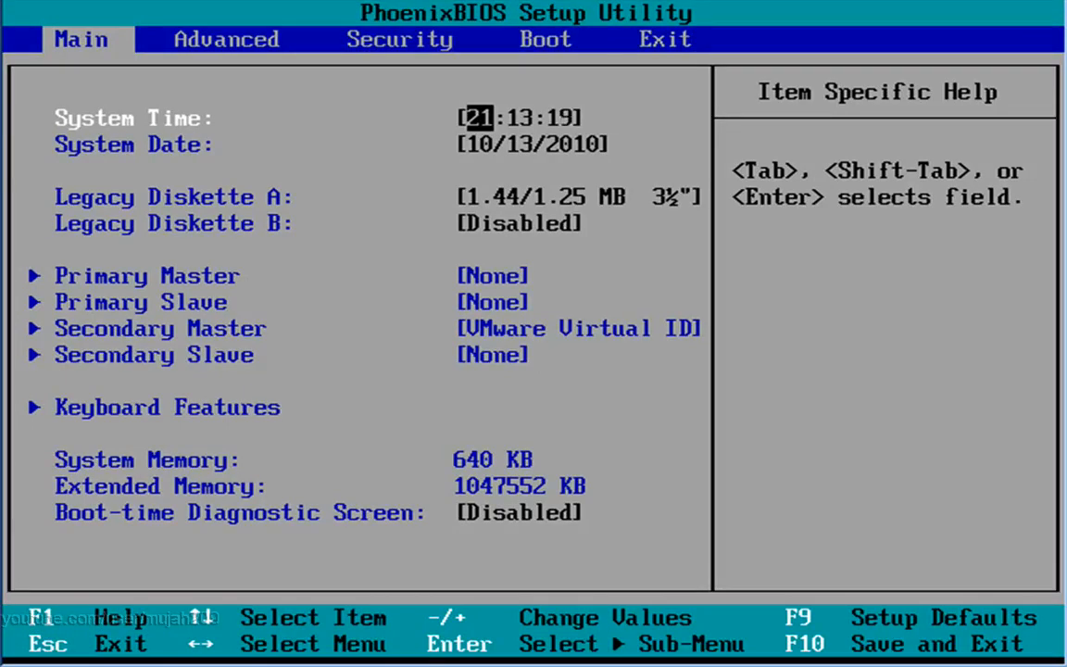
# Step: Move Hard Drive to first place in the BIOS boot order, and save the configuration on exit
pyautogui.press('Right')
pyautogui.press('Right')
pyautogui.press('Right')
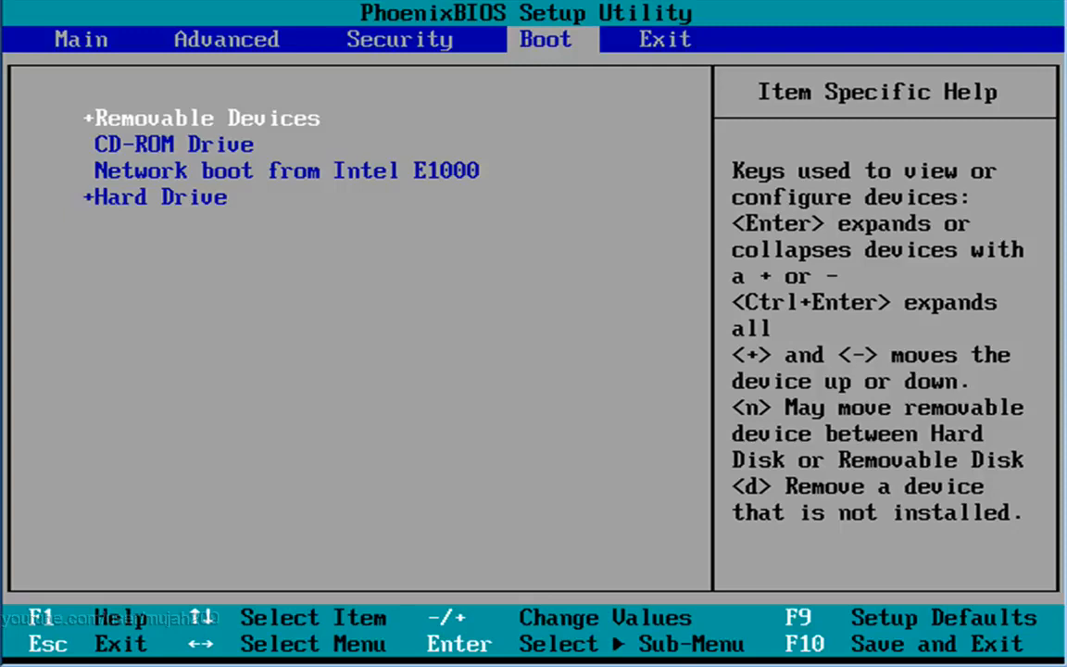
pyautogui.press('Down')
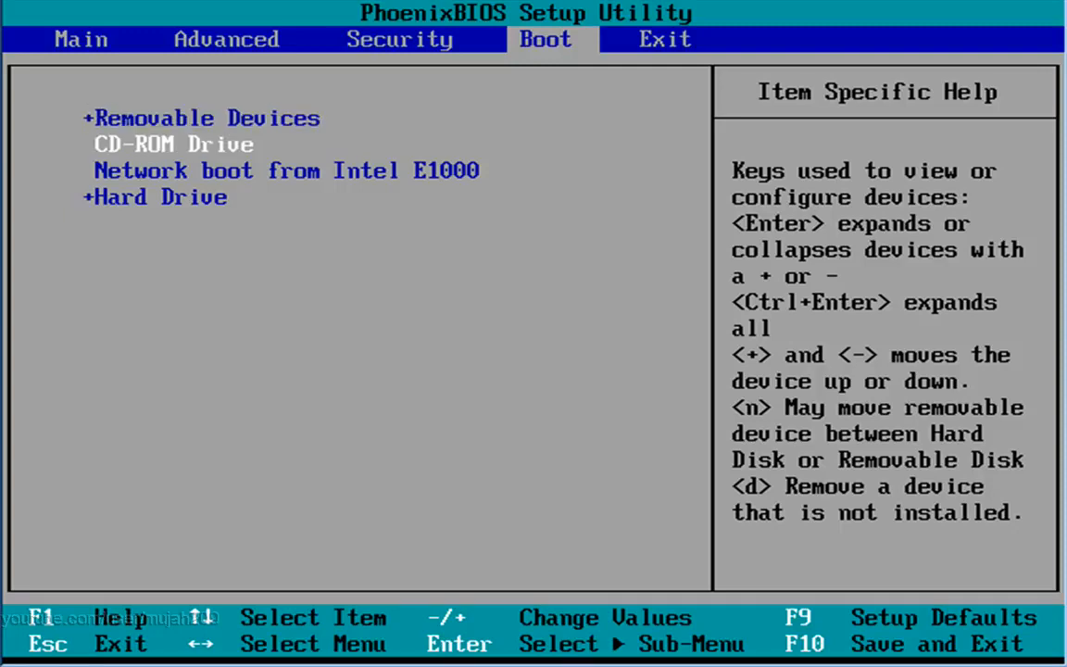
pyautogui.press('Down')
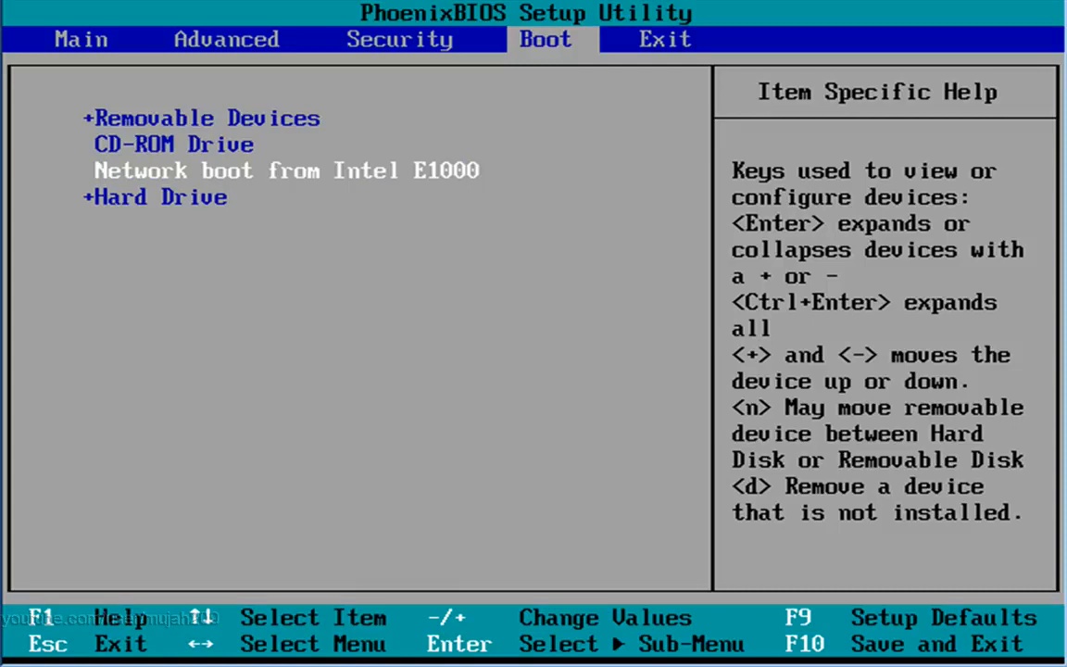
pyautogui.press('Down')
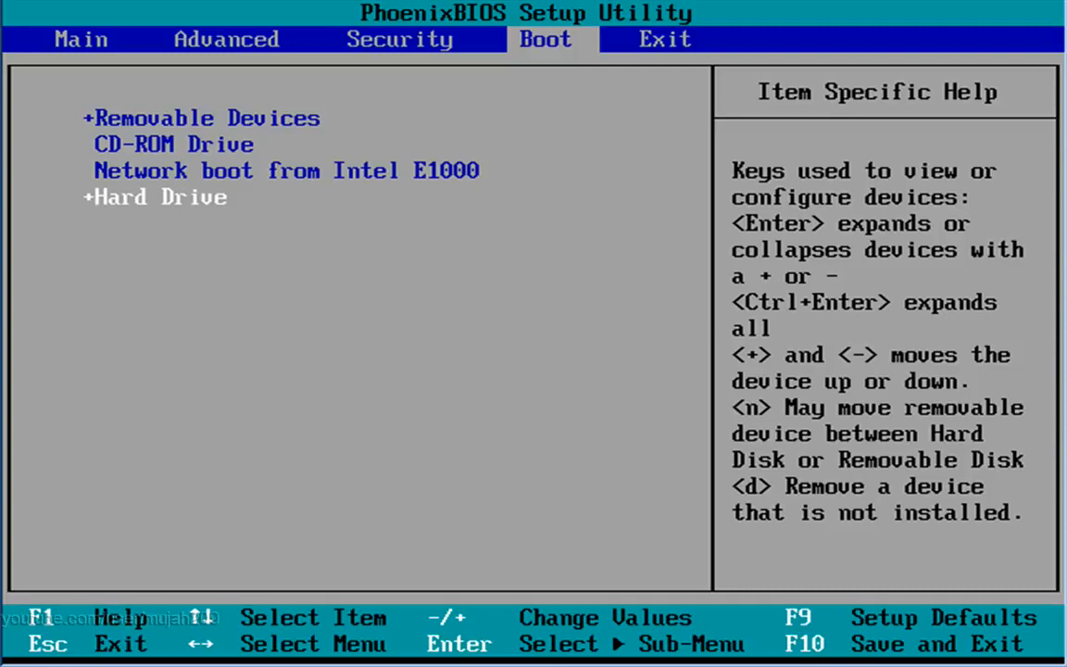
pyautogui.press('+')
pyautogui.press('+')
pyautogui.press('+')
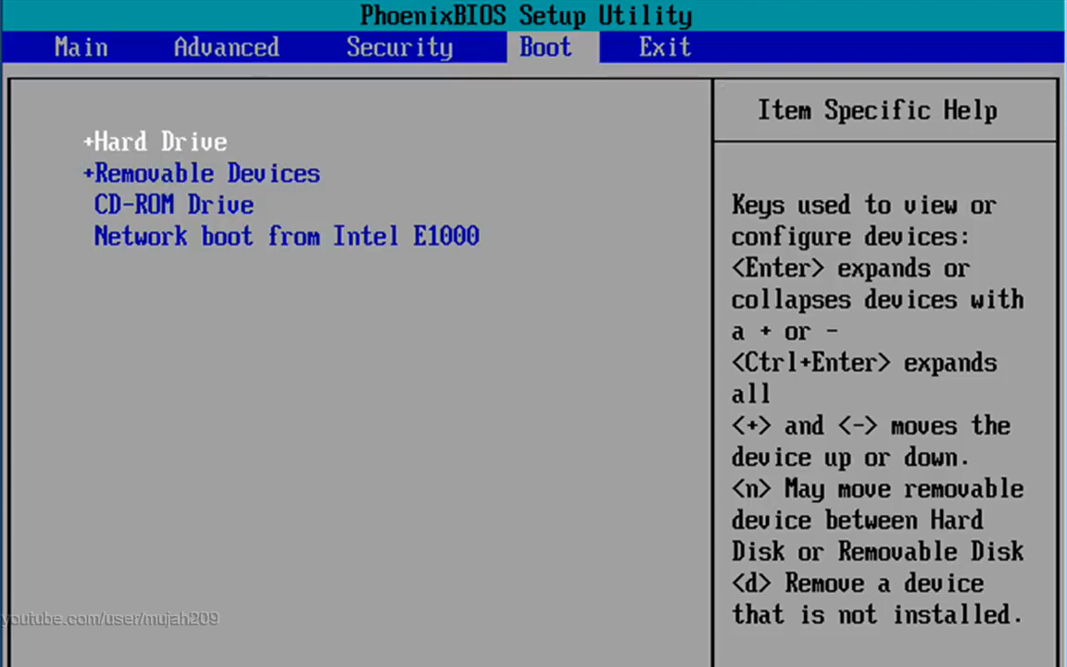
pyautogui.press('F10')
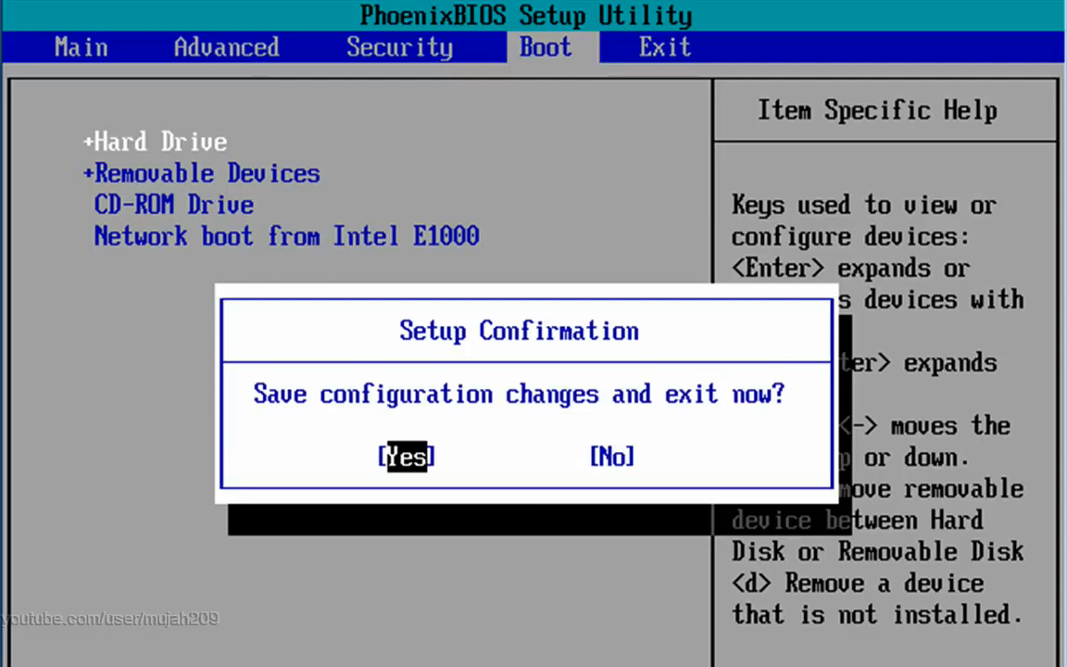
pyautogui.press('Return')
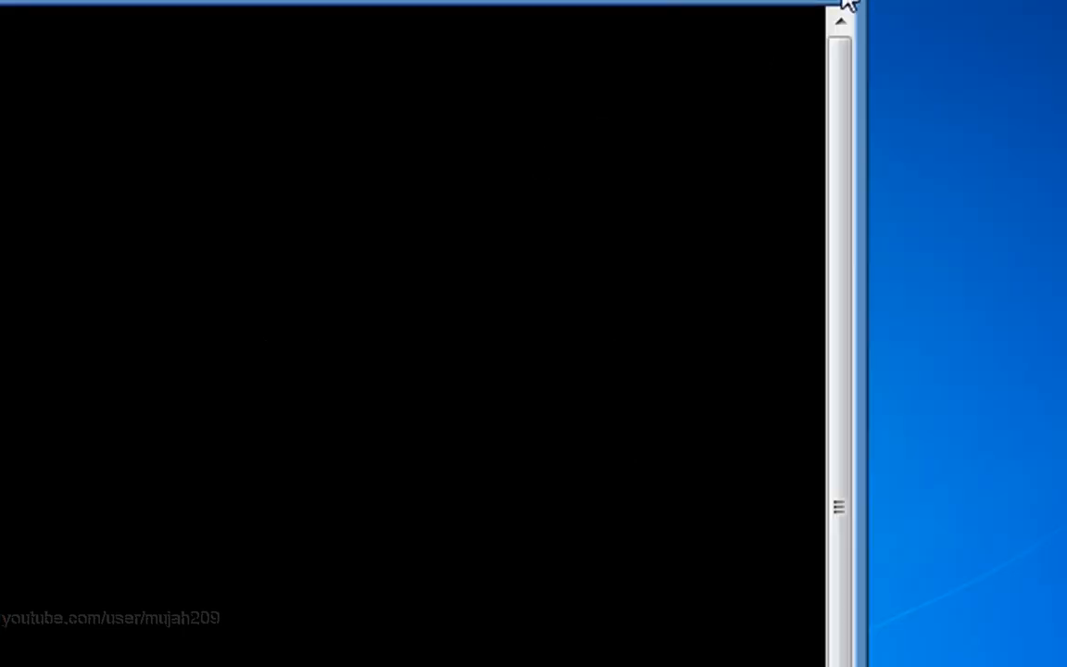
# Step: Bring the whole Set Up Windows window into view and enter the account's user name, keeping the suggested computer name
pyautogui.click(846, 7)
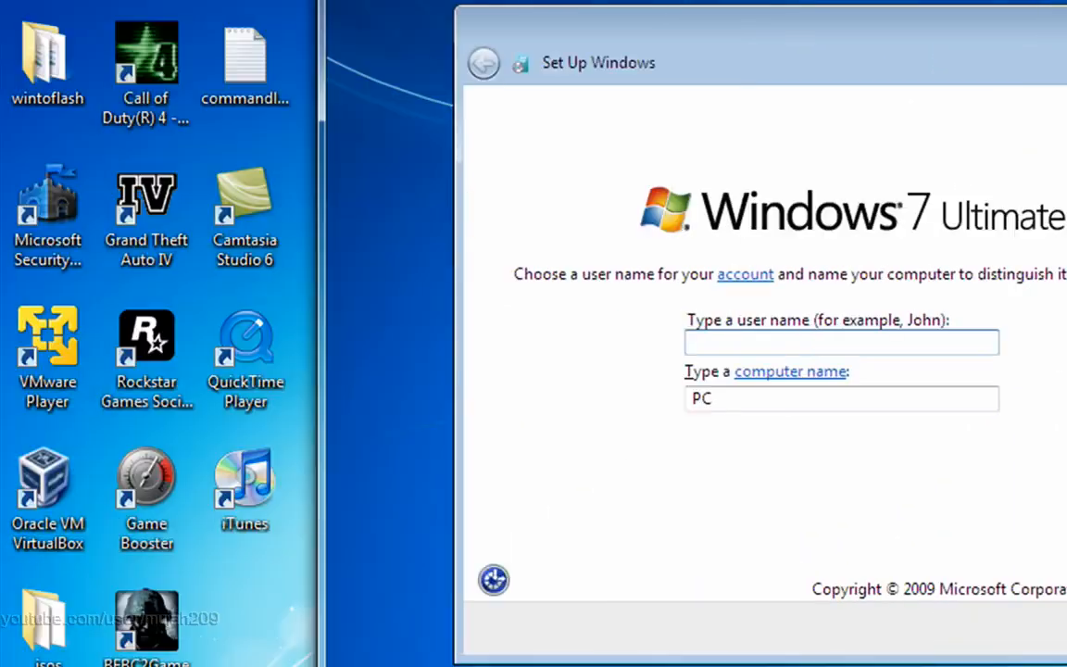
pyautogui.moveTo(834, 8); pyautogui.dragTo(725, 4)
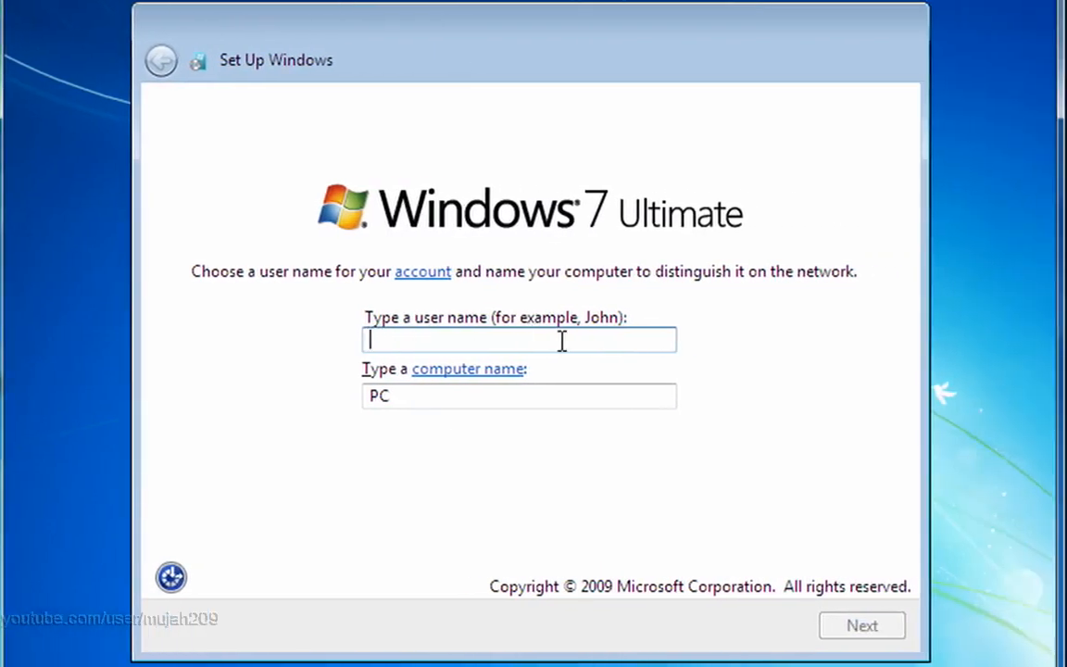
pyautogui.write('mujah')
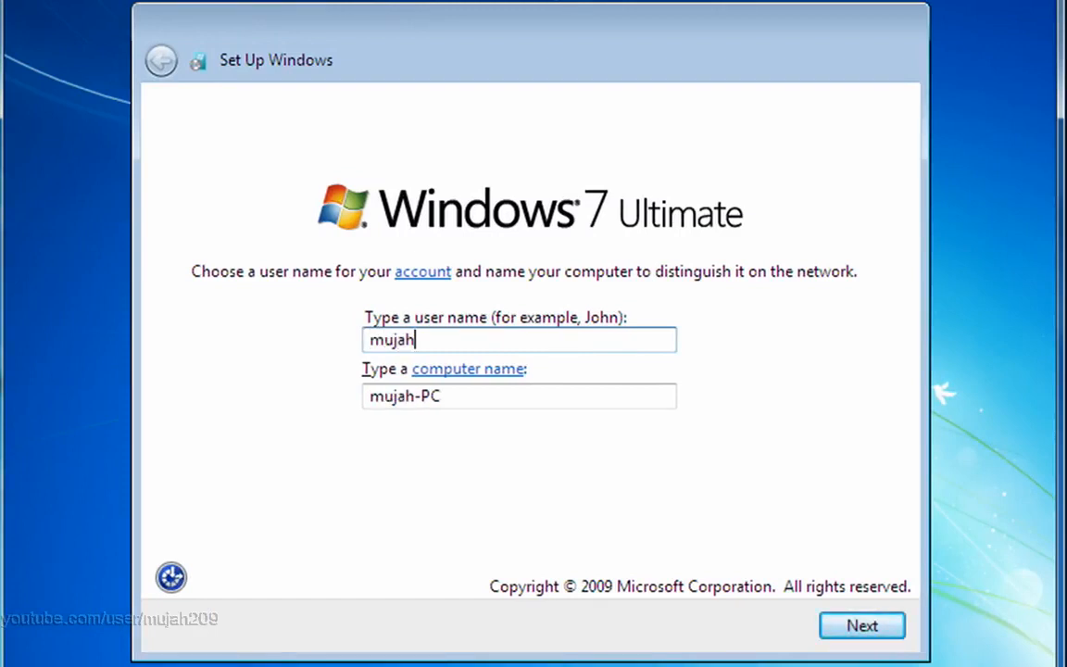
pyautogui.write('2009')
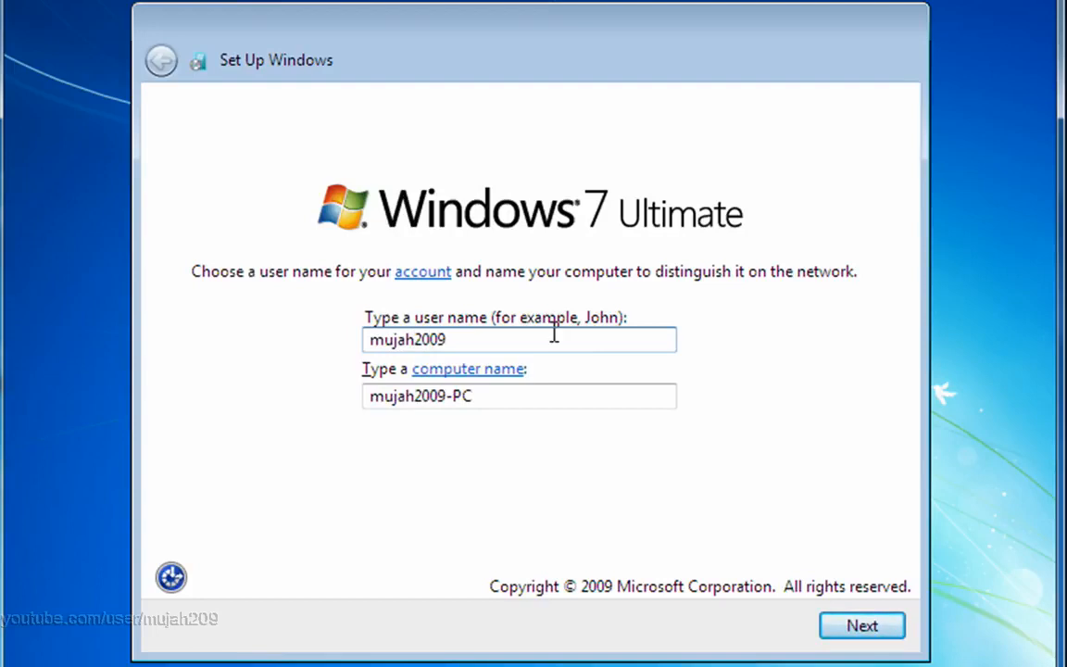
pyautogui.moveTo(498, 336); pyautogui.dragTo(353, 331)
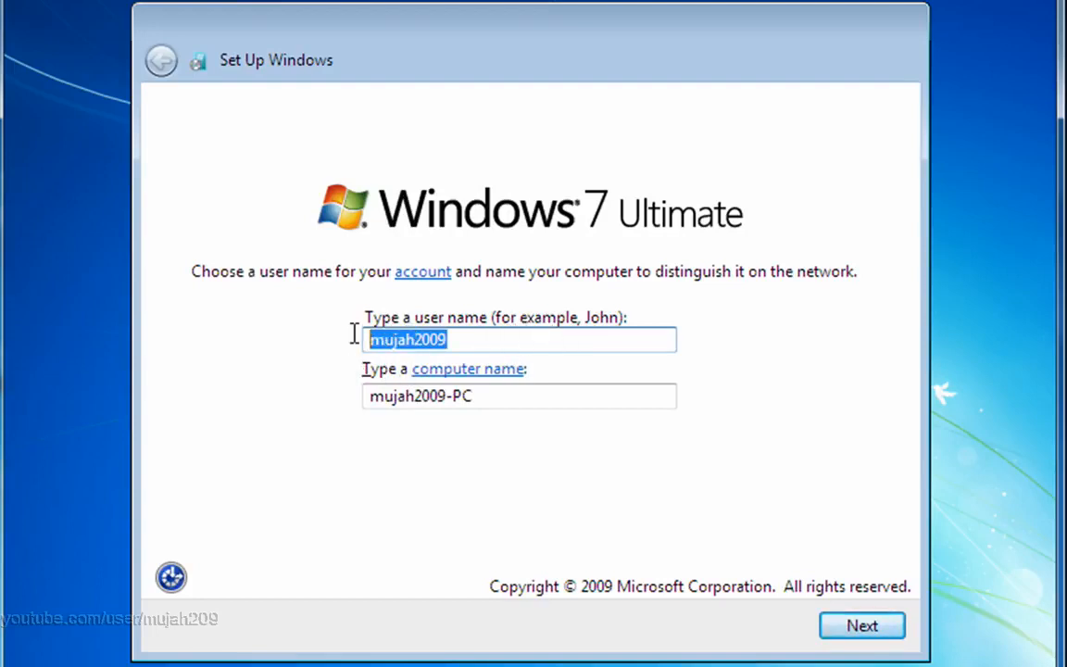
pyautogui.click(563, 337)
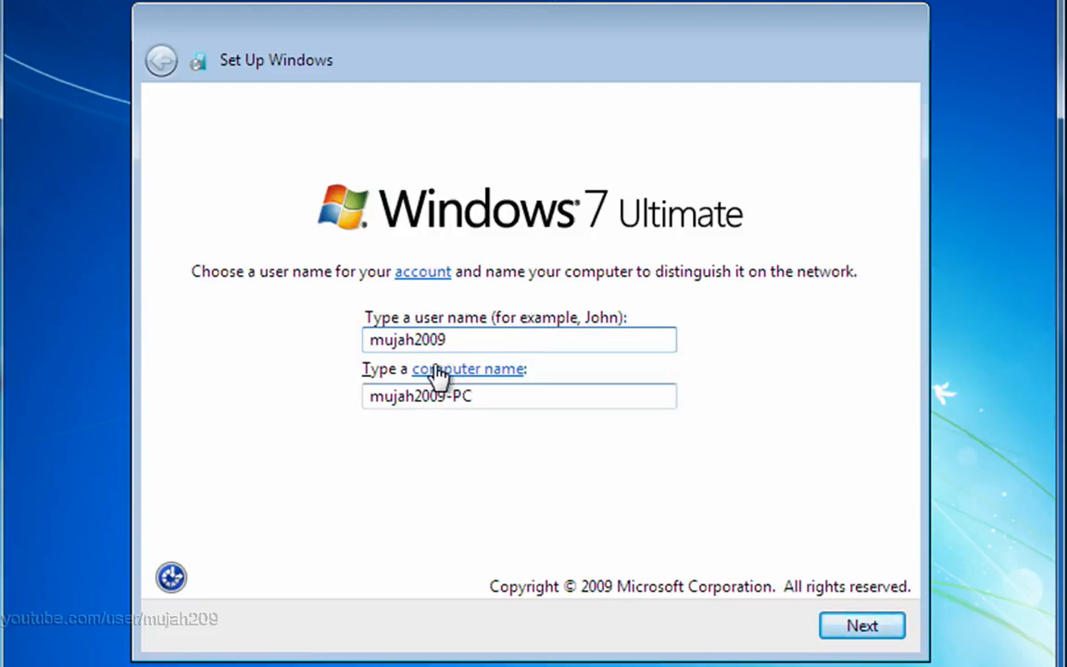
pyautogui.click(860, 628)
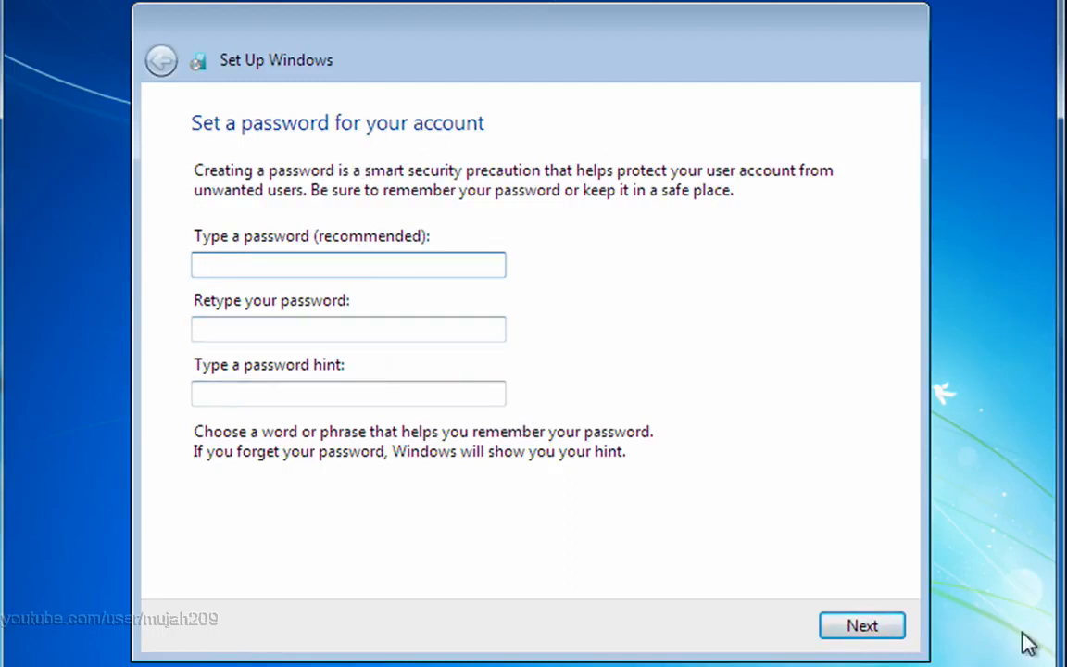
# Step: Continue the Windows setup with the account password and the product key left blank
pyautogui.click(863, 634)
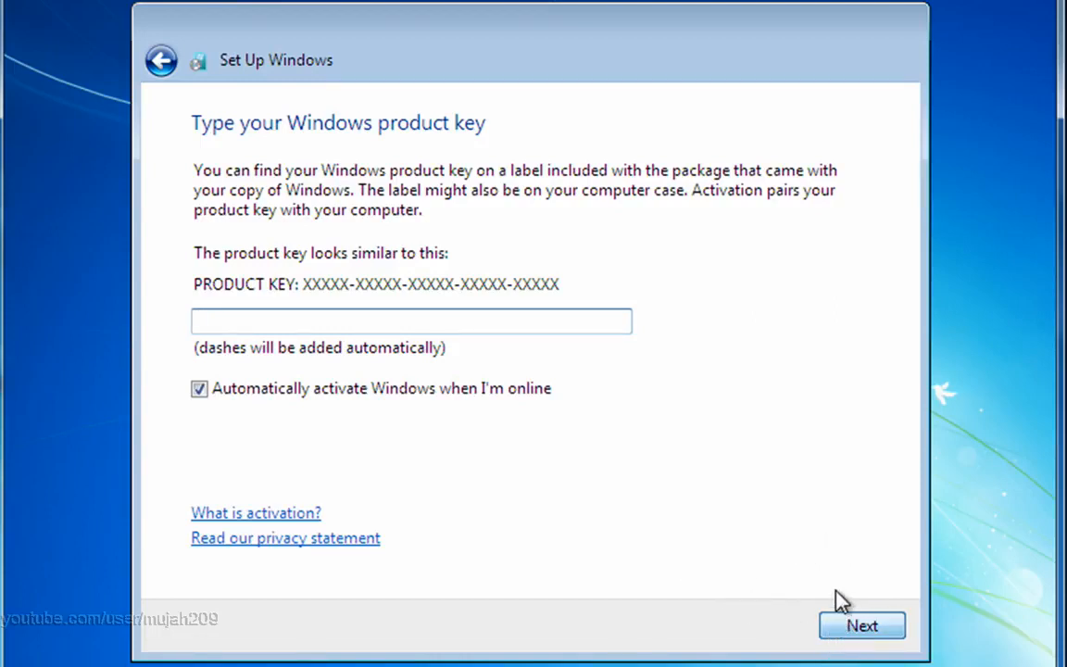
pyautogui.click(841, 619)
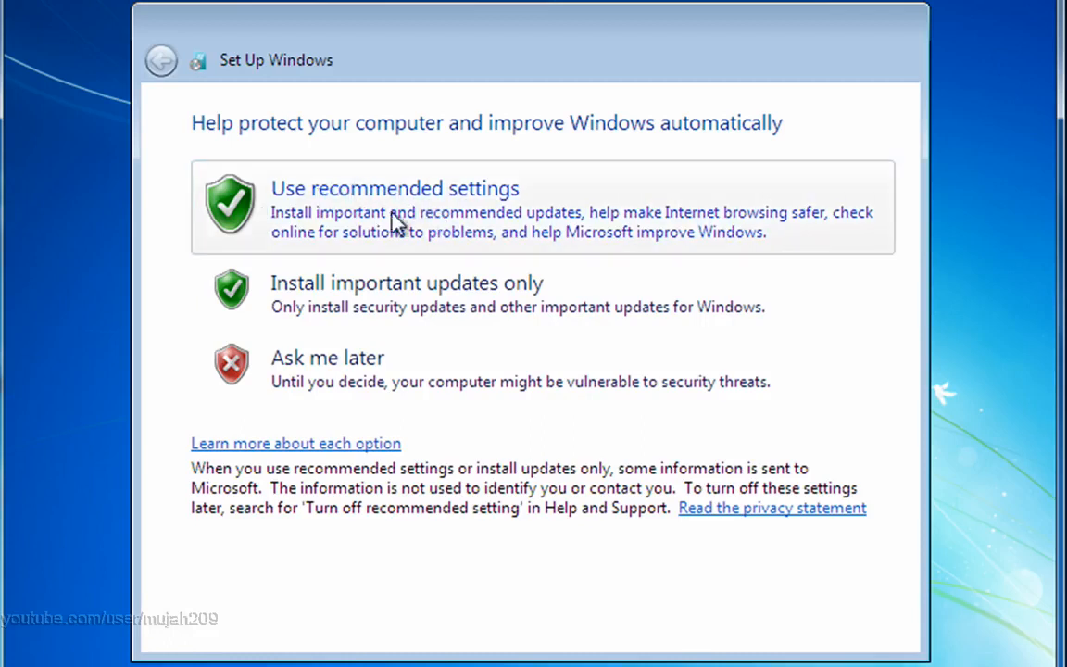
# Step: Use the recommended update settings, accept the time and date settings, and set the computer's location to Public network
pyautogui.click(549, 233)
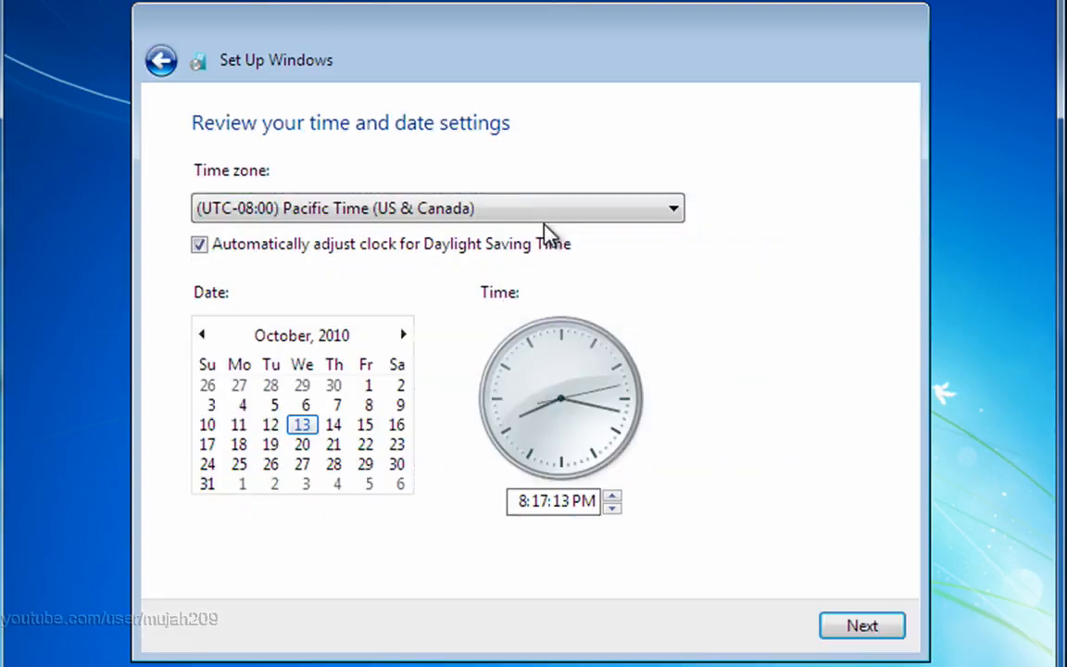
pyautogui.click(871, 627)
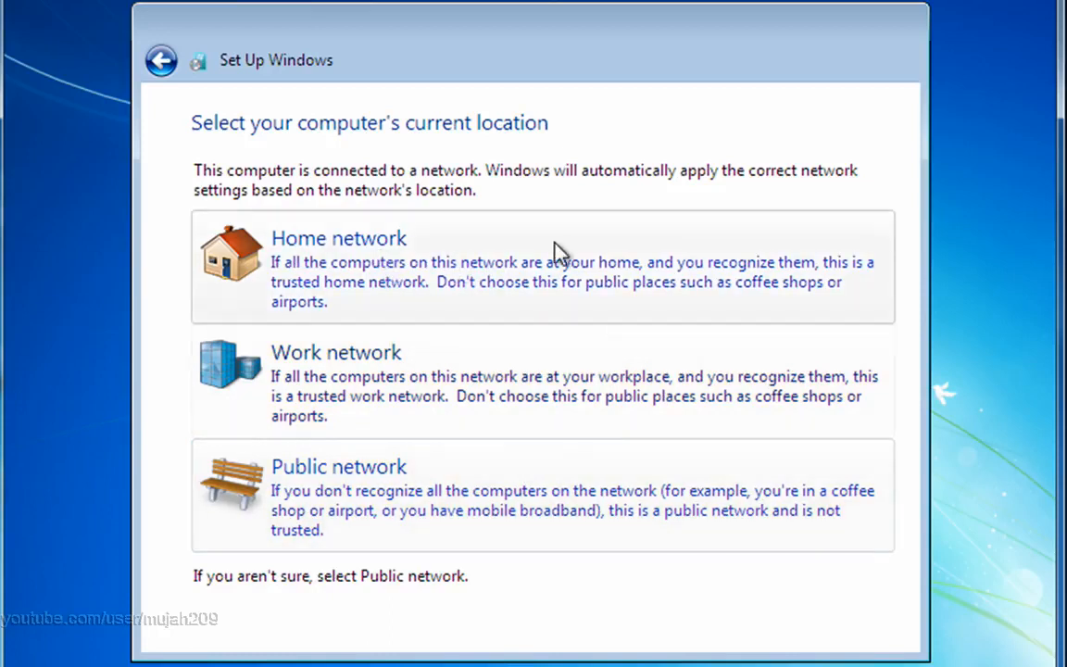
pyautogui.click(468, 500)
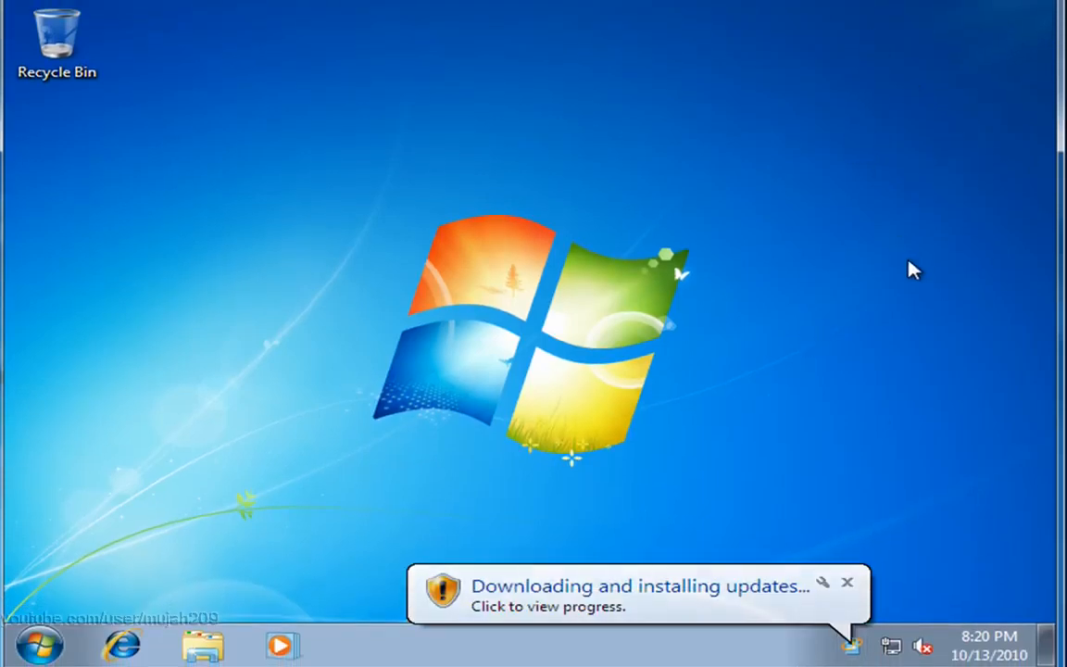
# Step: Dismiss the update notification and check the hidden notification icons
pyautogui.click(845, 584)
pyautogui.click(860, 645)
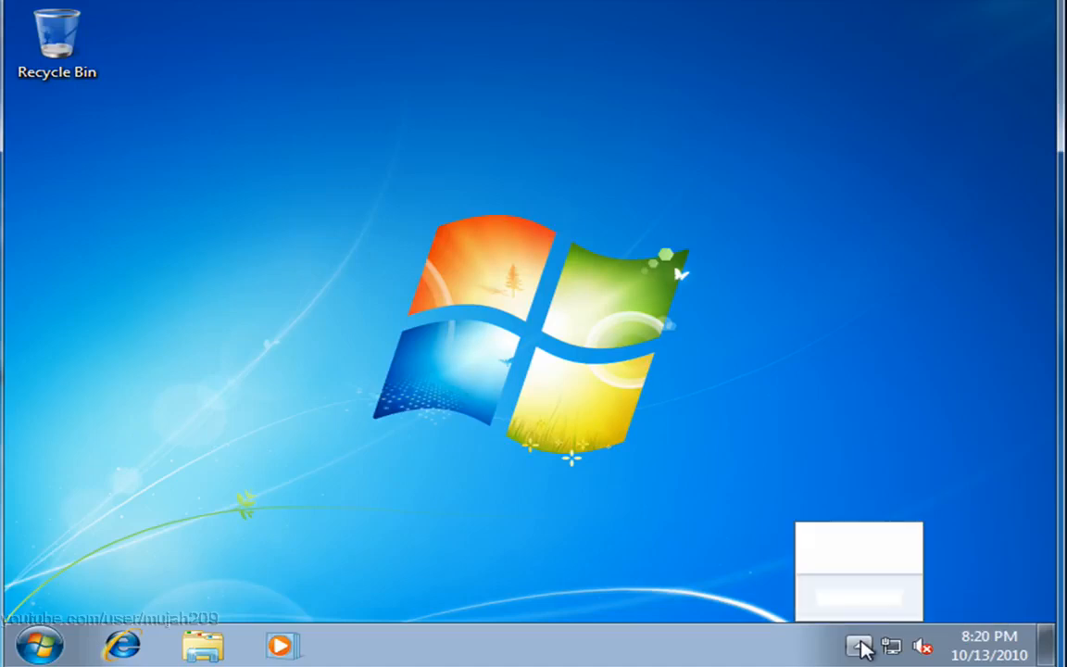
pyautogui.click(845, 404)
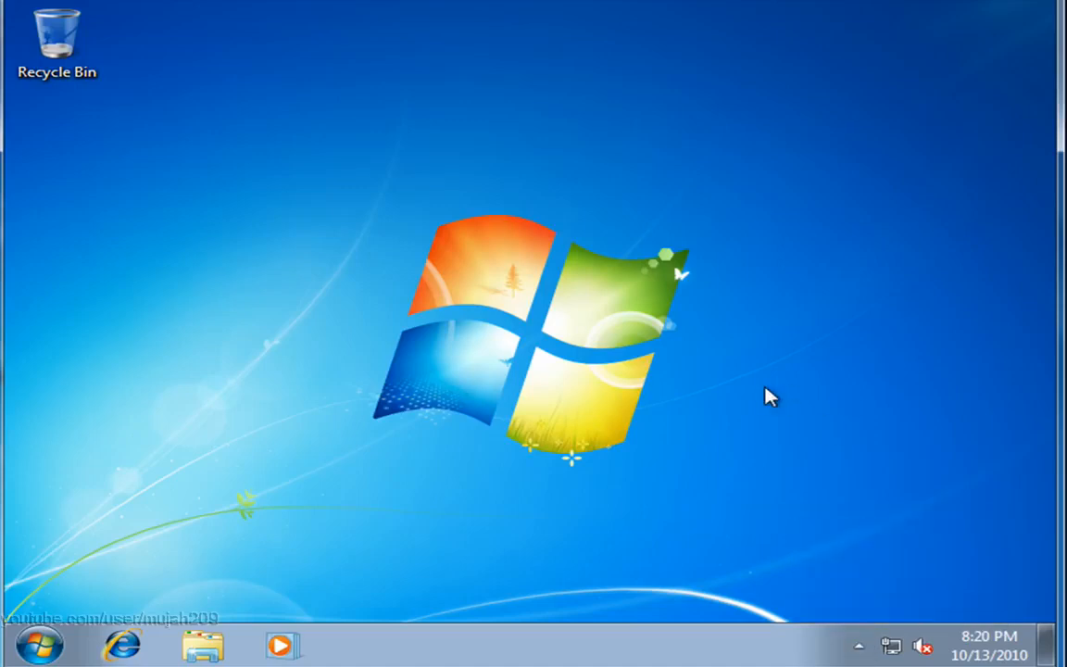
pyautogui.moveTo(925, 651)
# Step: Open the Computer properties and review the Windows edition, system and computer name details
pyautogui.click(43, 646)
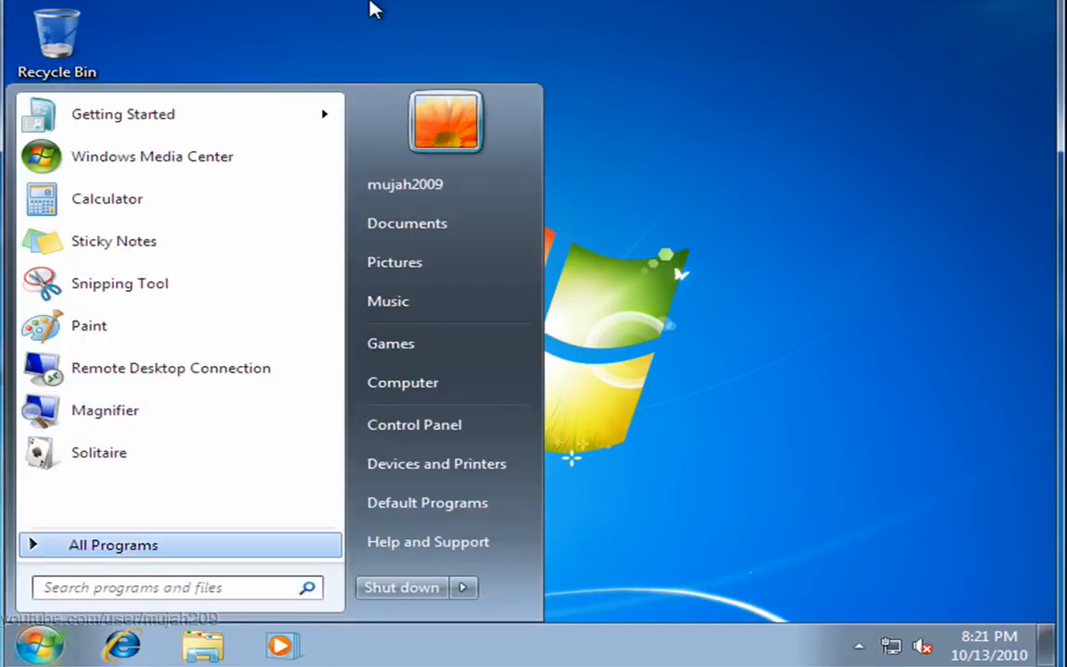
pyautogui.rightClick(437, 392)
pyautogui.click(546, 578)
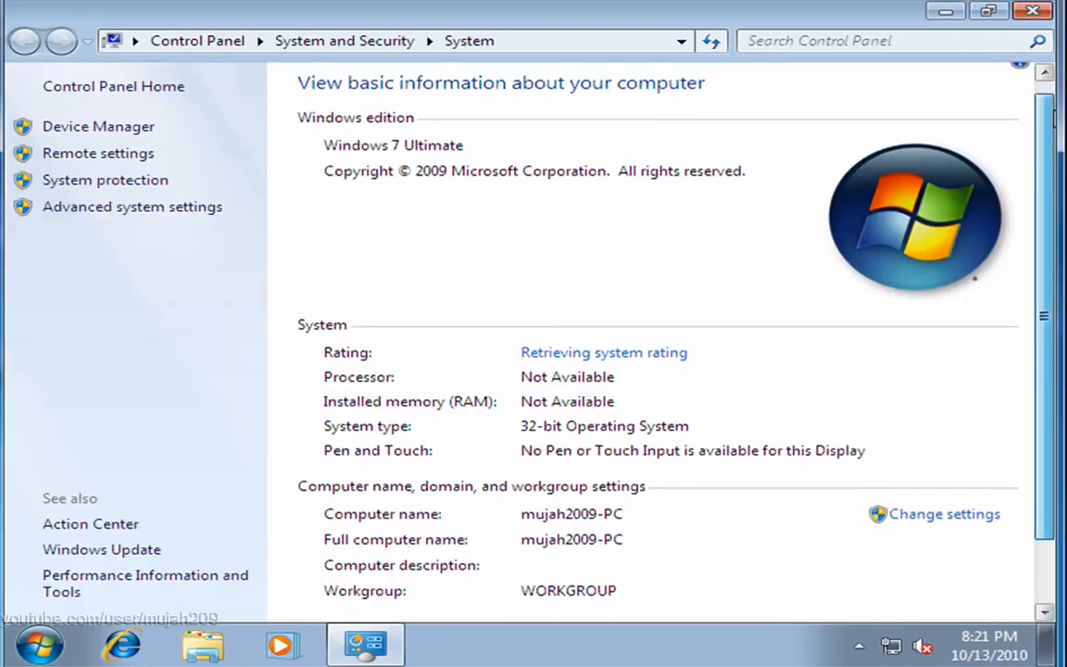
pyautogui.scroll(-2, 1054, 107)
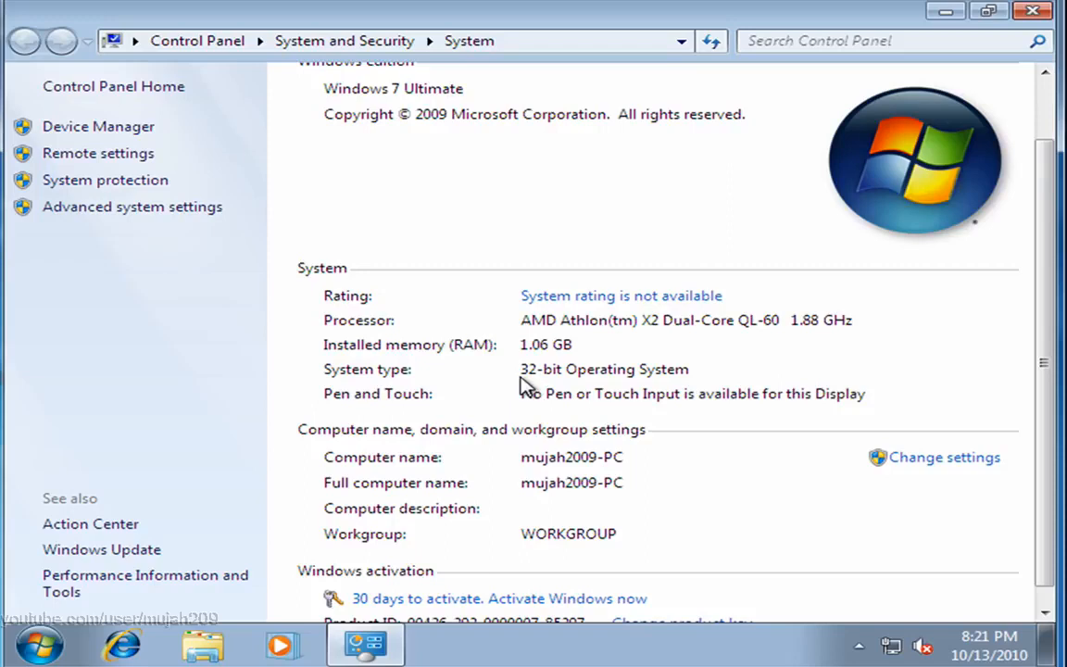
pyautogui.moveTo(1041, 309); pyautogui.dragTo(1052, 261)
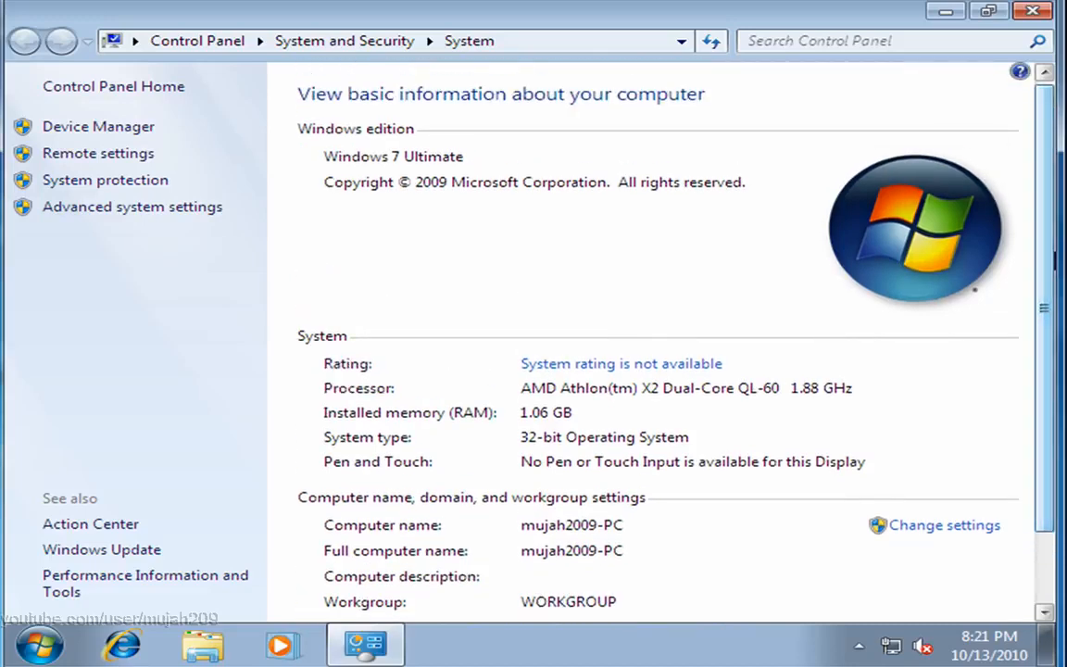
pyautogui.moveTo(1054, 250); pyautogui.dragTo(1050, 285)
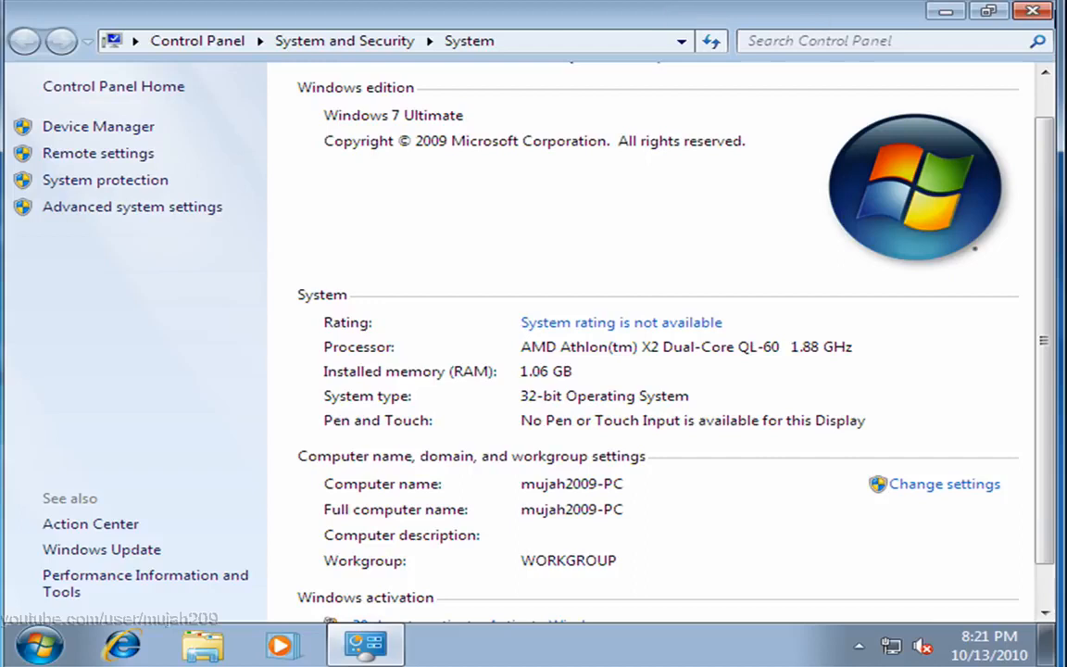
# Step: Restore the System window to its smaller size, move it across the desktop and maximize it again
pyautogui.click(979, 13)
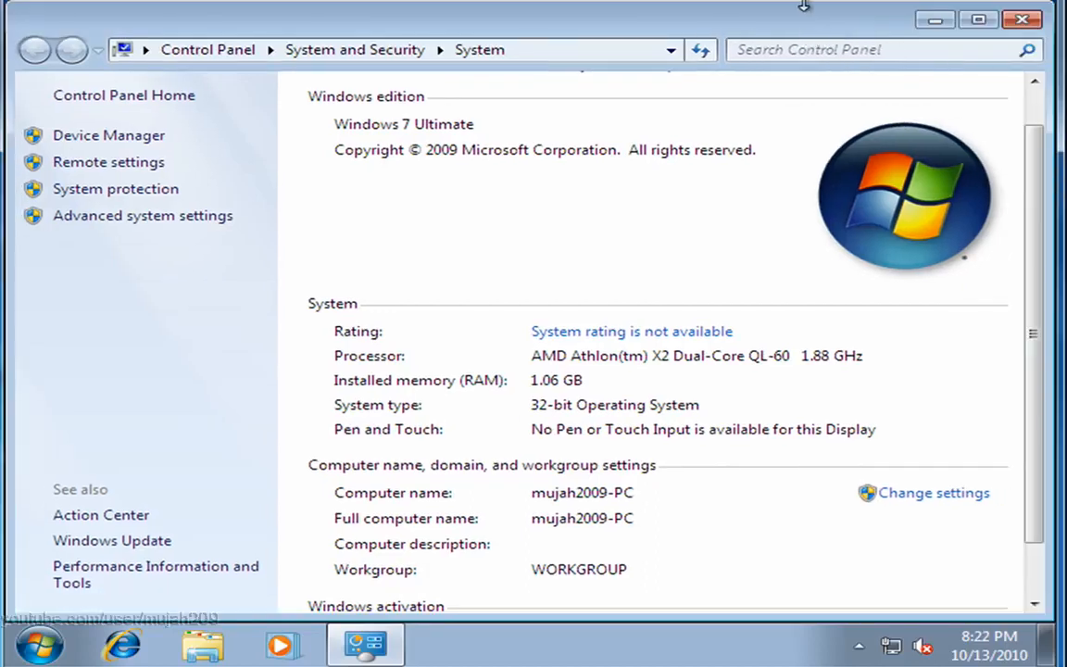
pyautogui.click(978, 19)
pyautogui.click(991, 18)
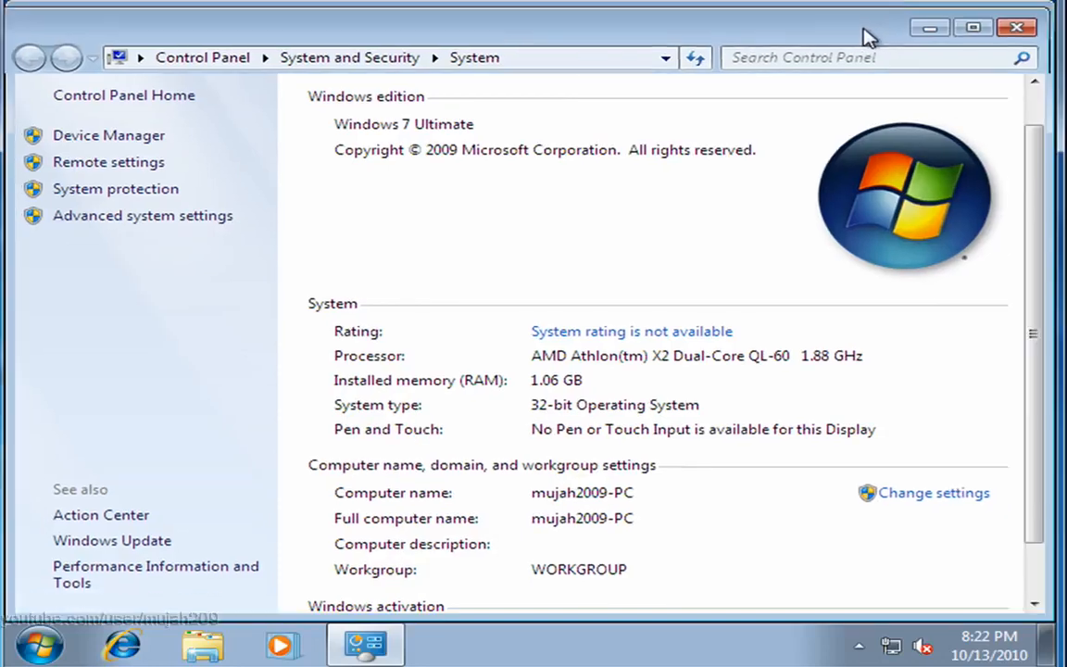
pyautogui.moveTo(867, 36); pyautogui.dragTo(329, 217)
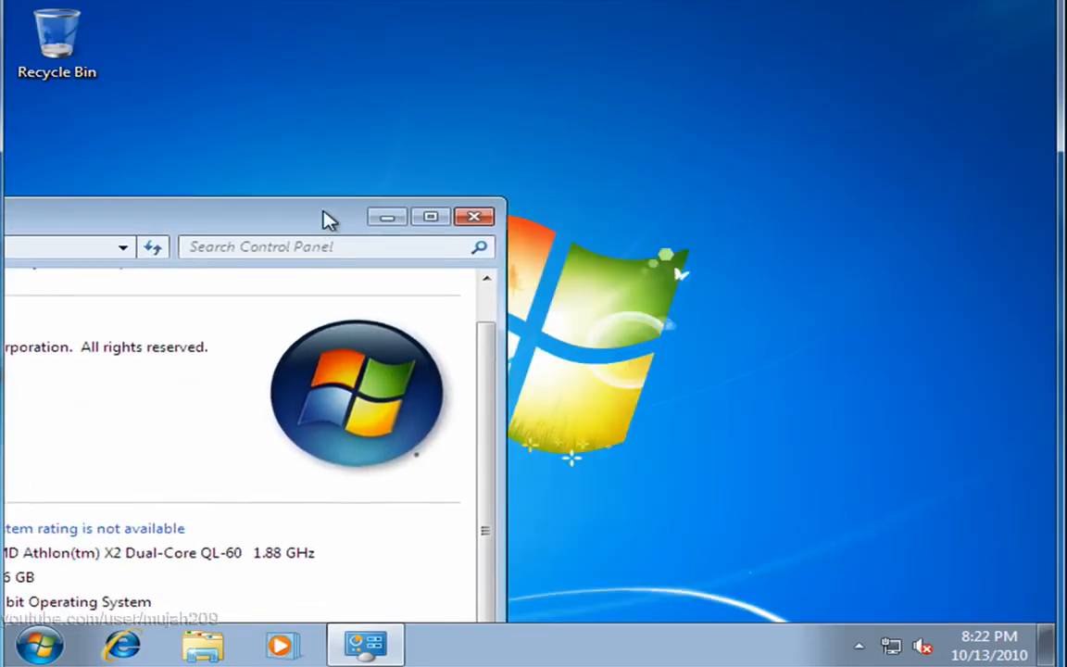
pyautogui.doubleClick(329, 217)
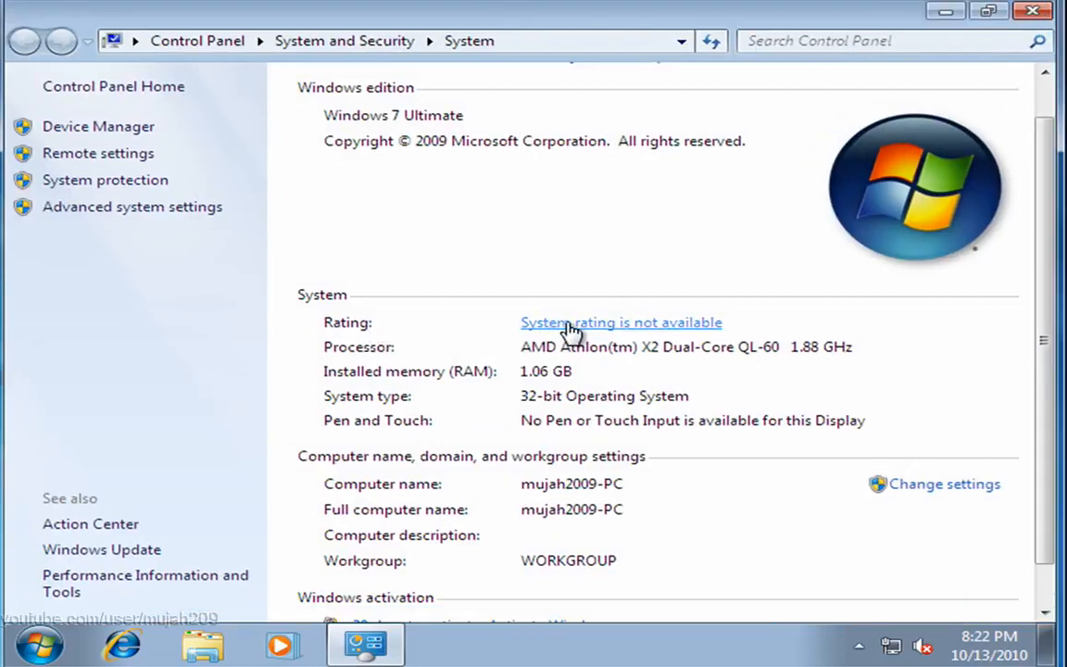
# Step: View the system rating details in Performance Information and Tools and close the window
pyautogui.click(572, 326)
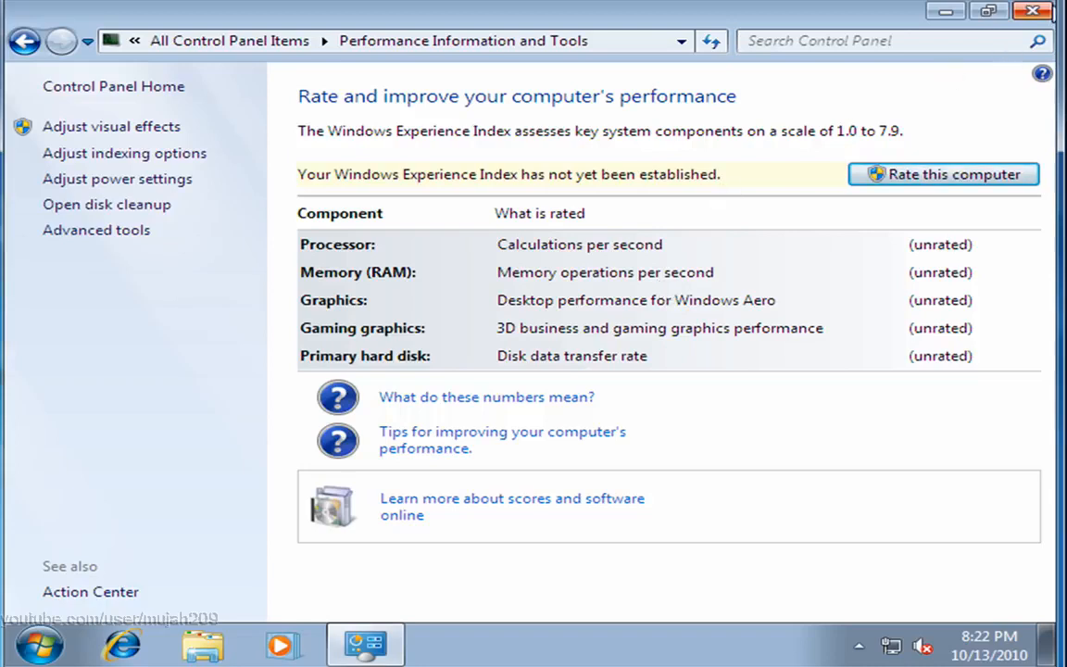
pyautogui.click(1036, 13)
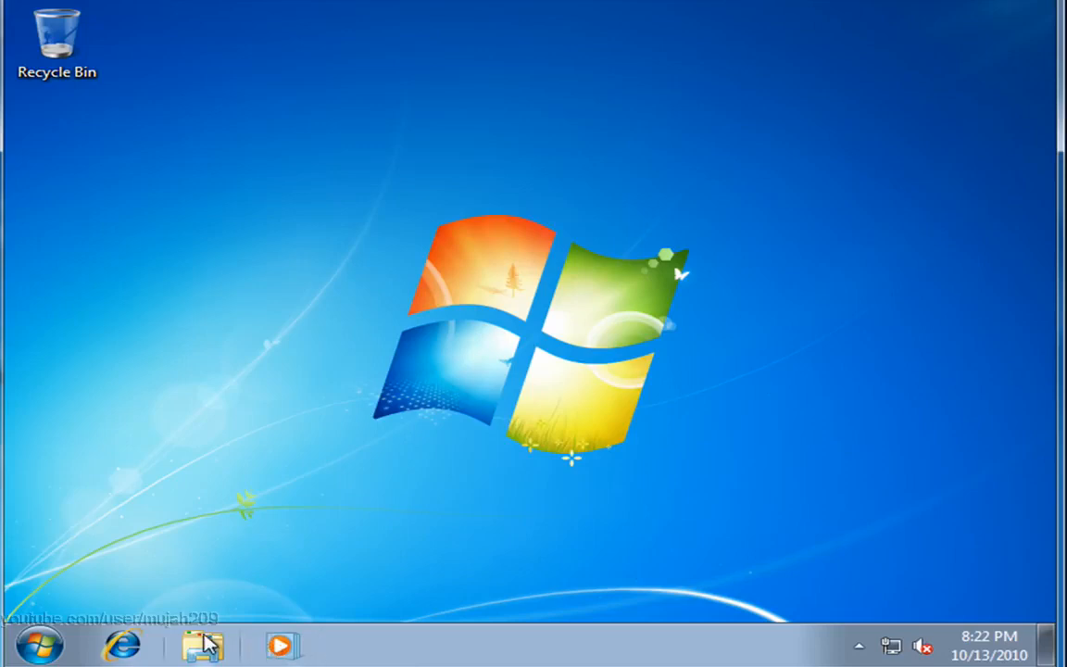
# Step: Reopen the Computer properties, examine the Windows activation section and close the window
pyautogui.click(51, 643)
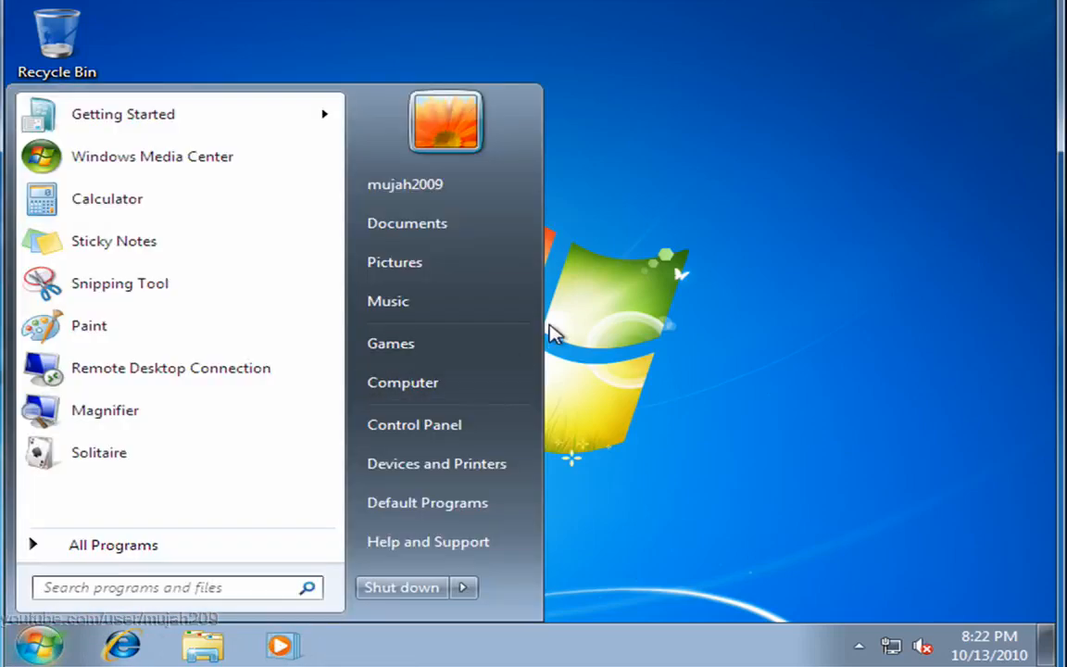
pyautogui.rightClick(498, 379)
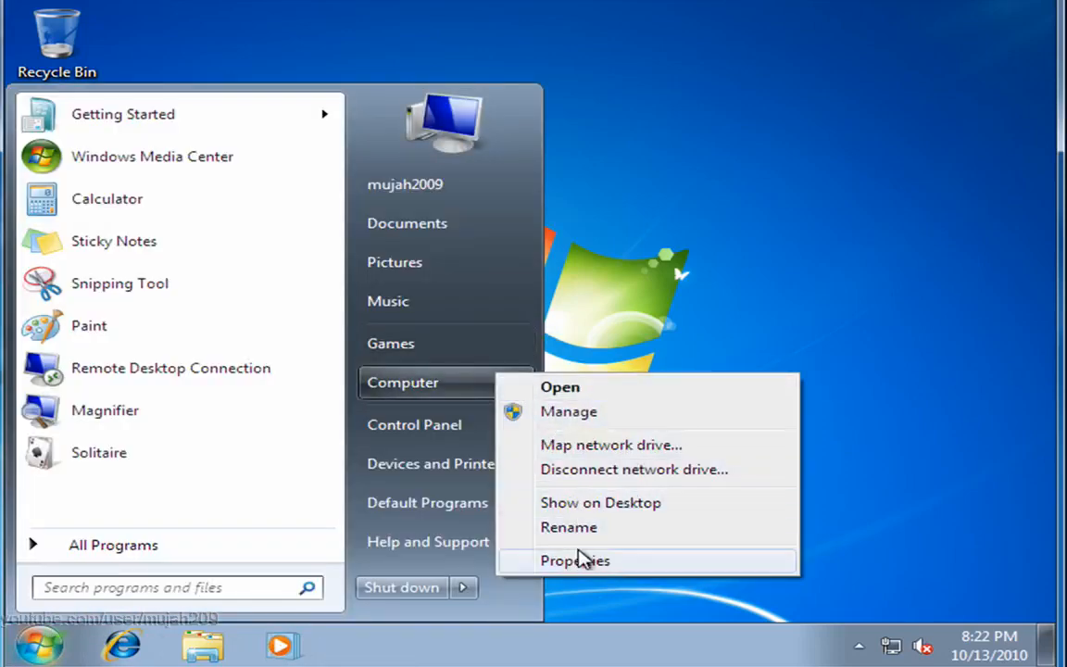
pyautogui.click(579, 558)
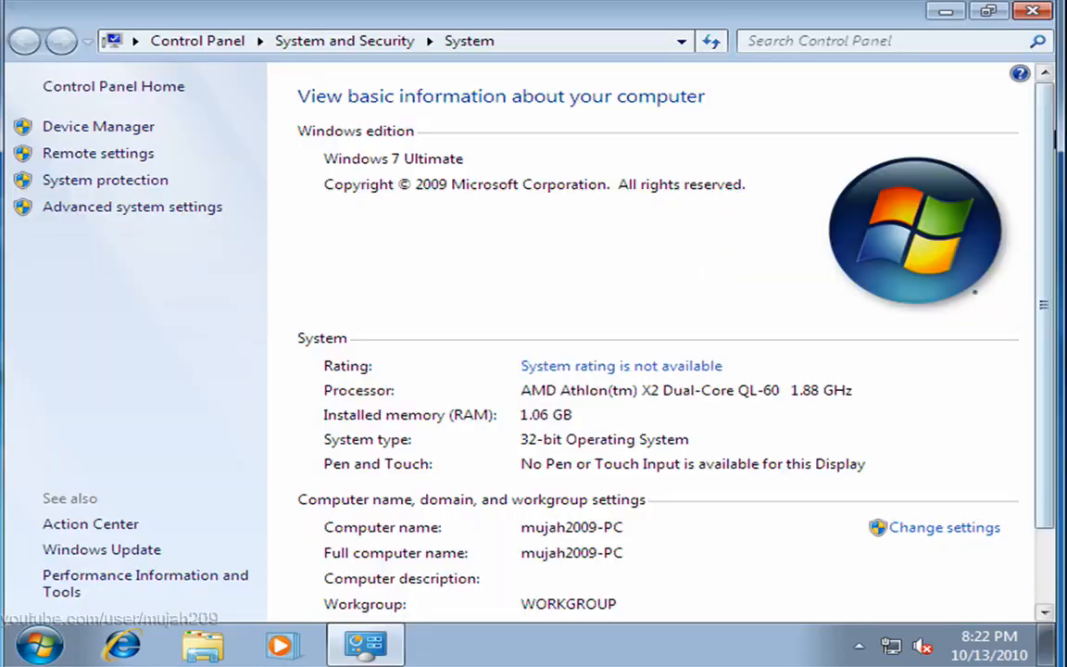
pyautogui.scroll(-1, 698, 245)
pyautogui.scroll(-1, 610, 334)
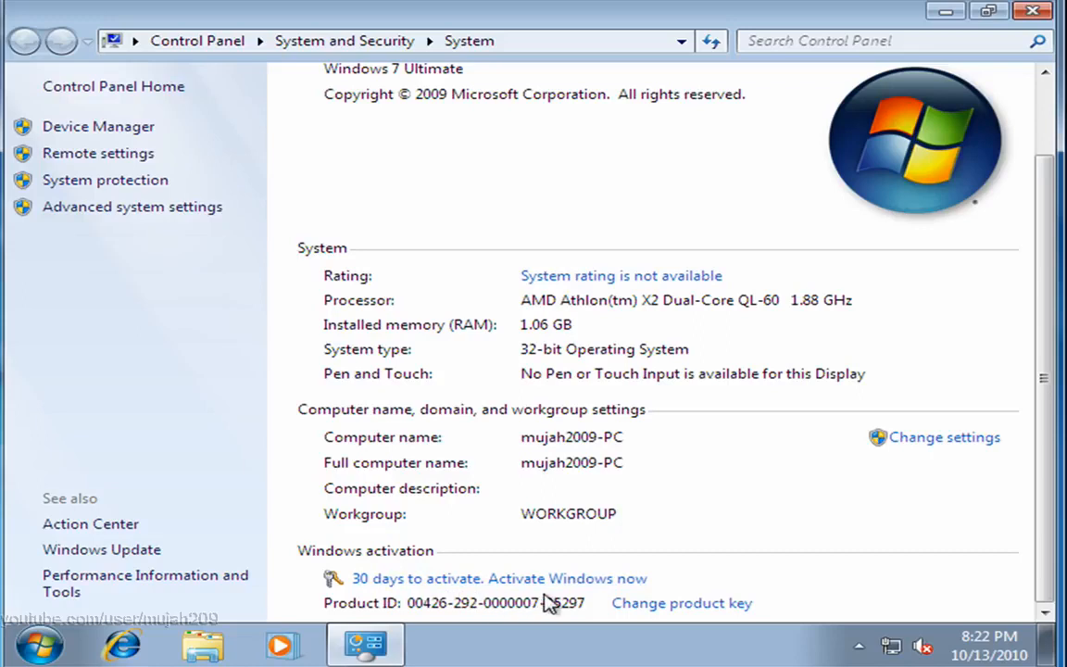
pyautogui.click(1038, 13)
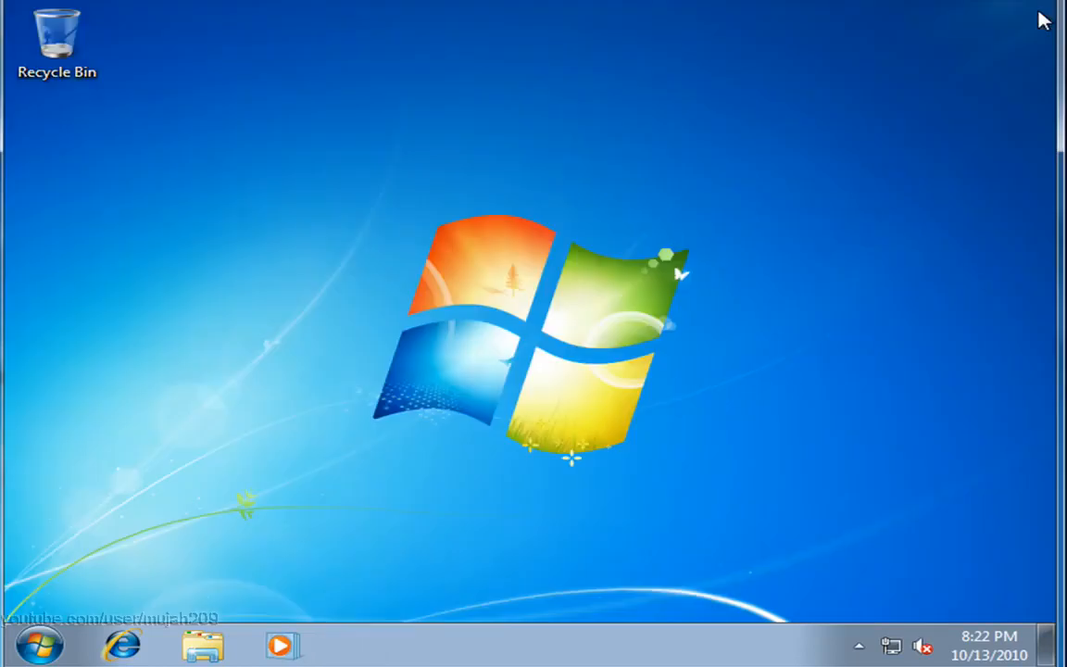